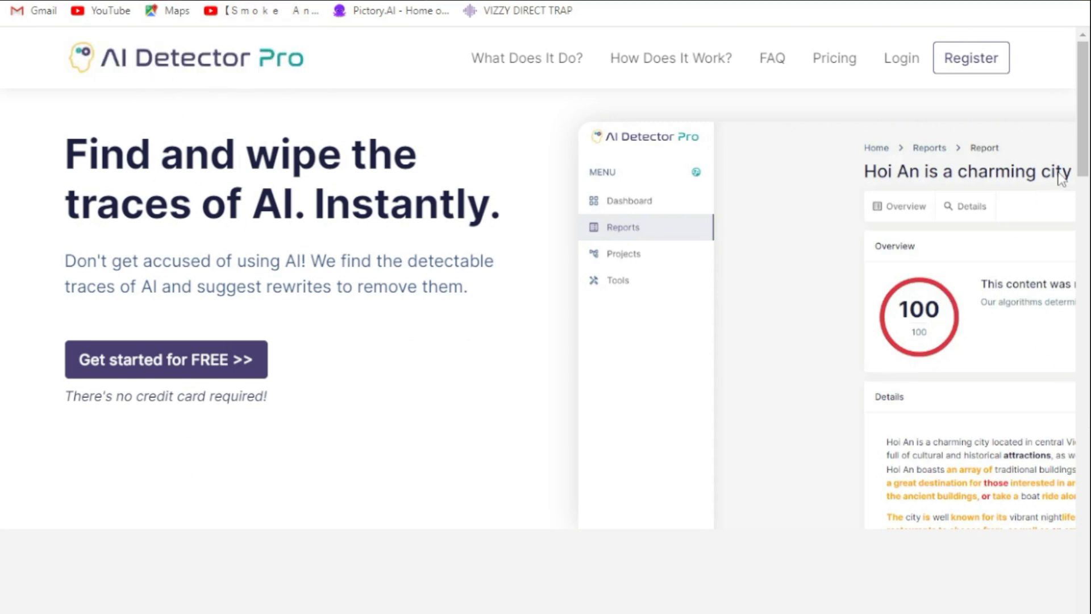
pyautogui.scroll(-3, 1082, 147)
pyautogui.scroll(3, 1088, 154)
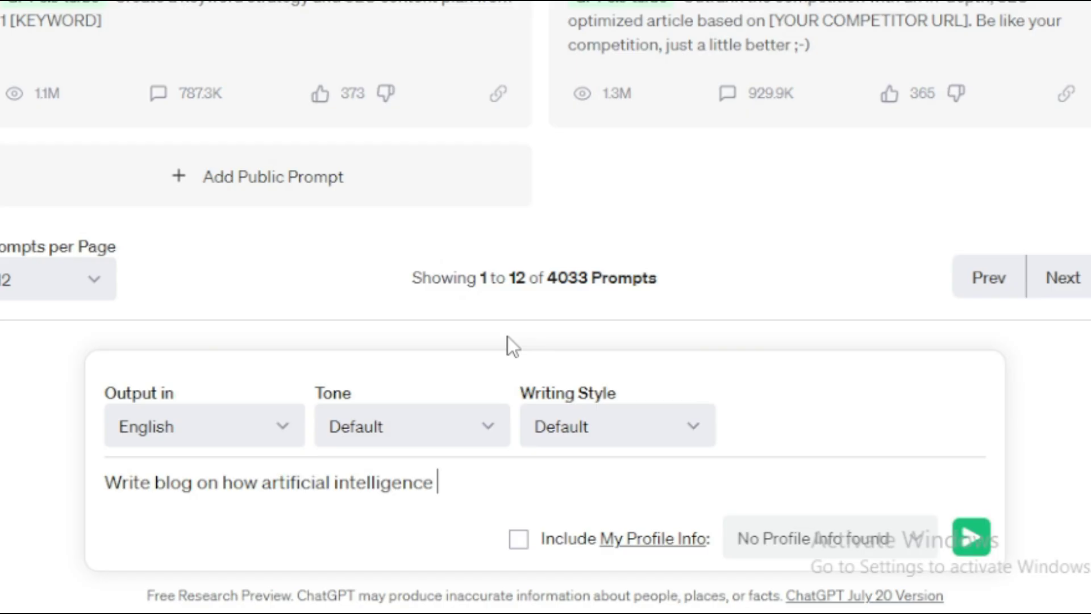
# In ChatGPT, submit the prompt "Write blog on how artificial intelligence can replace you" and select the generated article text.
pyautogui.write('replace  you')
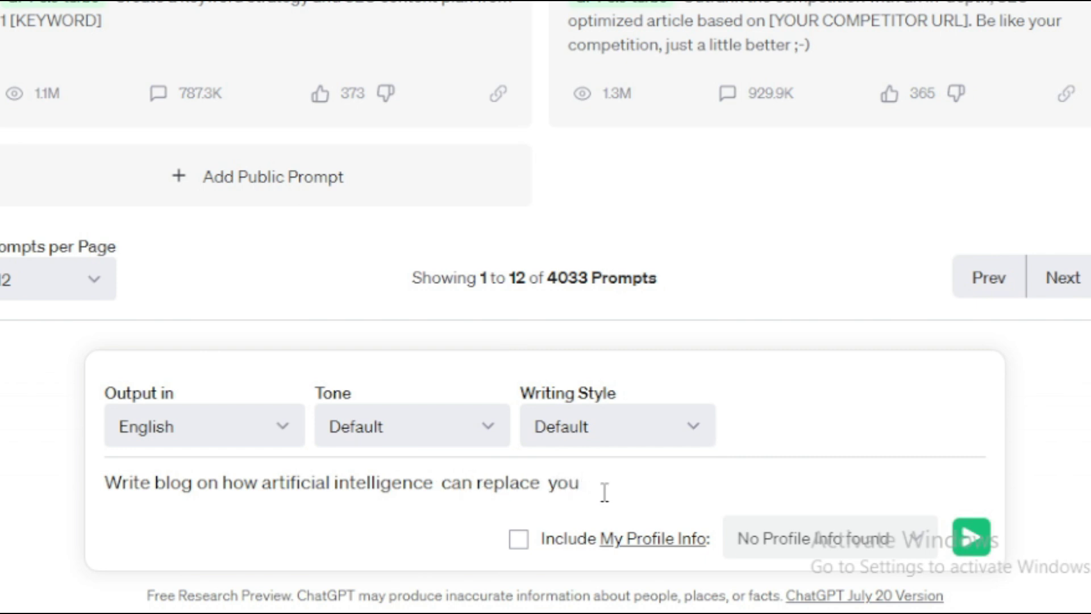
pyautogui.click(972, 537)
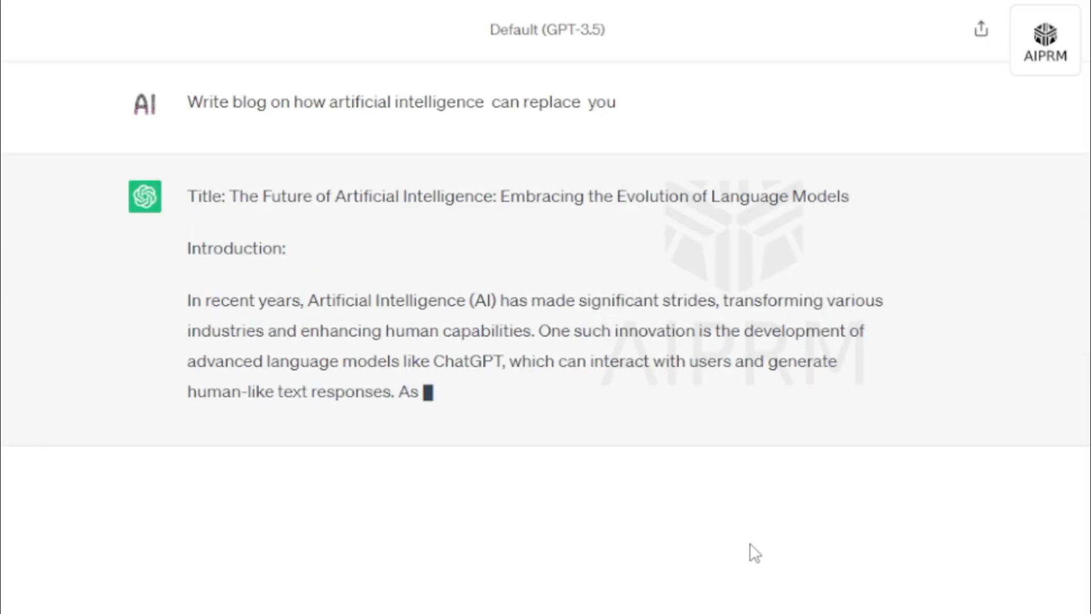
pyautogui.moveTo(186, 300); pyautogui.dragTo(530, 421)
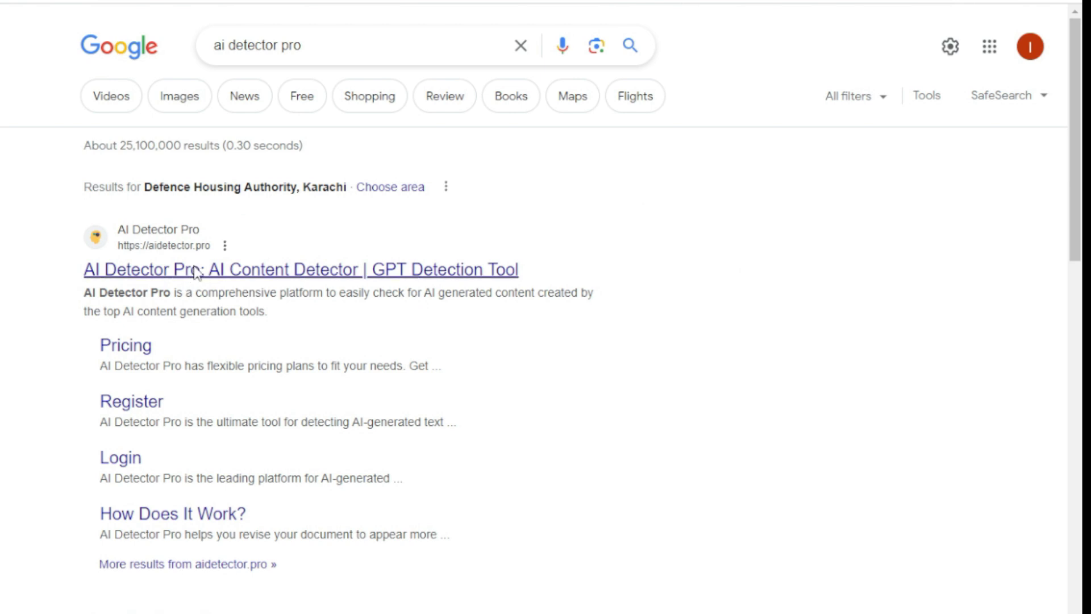
# Open the AI Detector Pro website from the search results and start a new report.
pyautogui.click(195, 270)
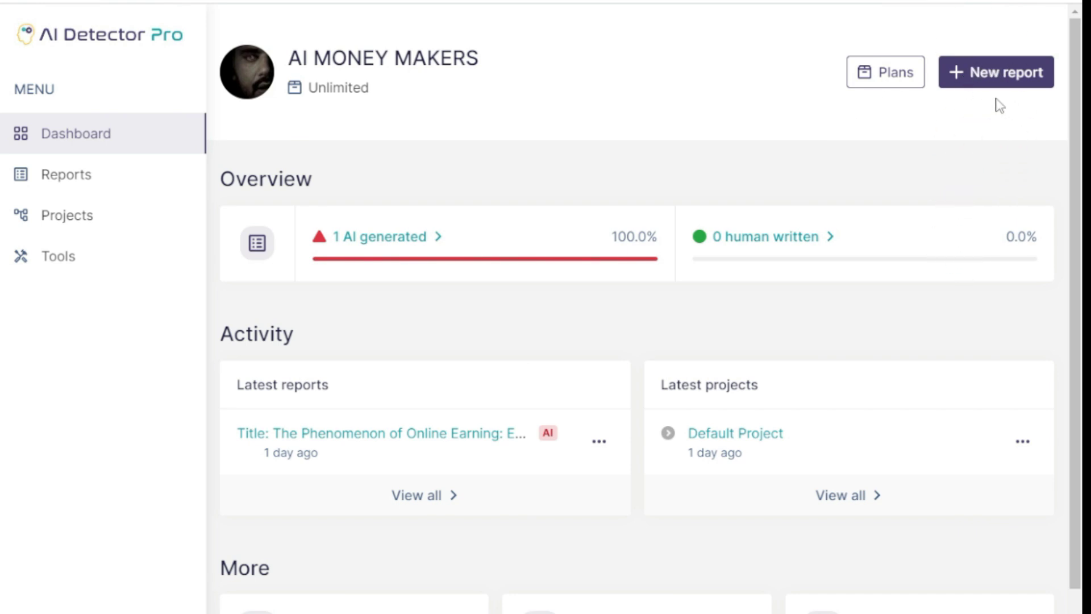
pyautogui.click(997, 75)
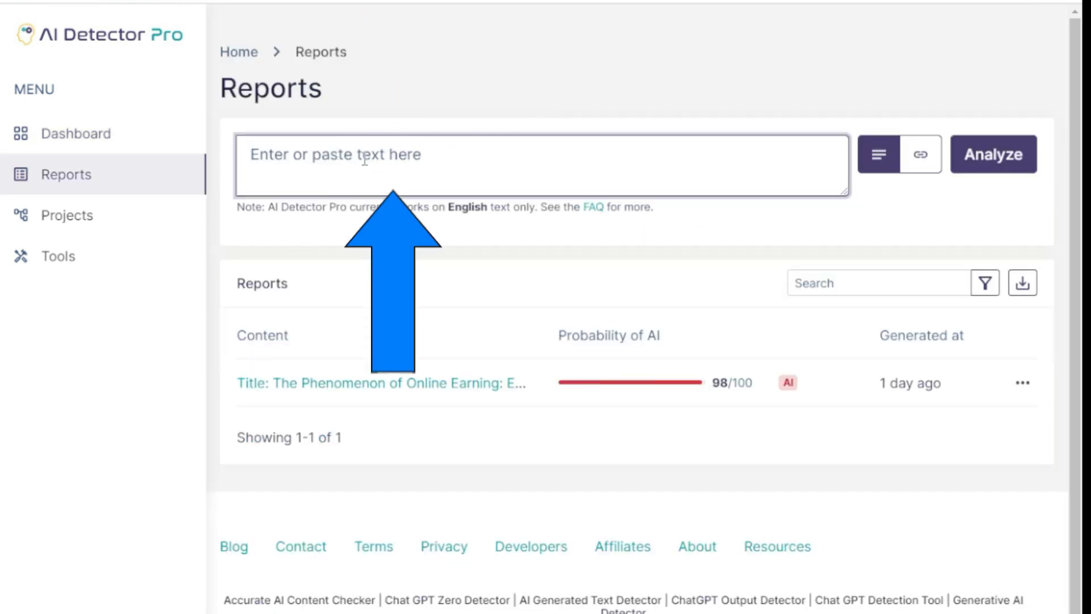
# Paste the copied blog article into the report's text box and analyze it for AI content.
pyautogui.moveTo(269, 206)
pyautogui.mouseDown()
pyautogui.moveTo(542, 206)
pyautogui.moveTo(657, 227)
pyautogui.moveTo(407, 231)
pyautogui.moveTo(292, 227)
pyautogui.moveTo(276, 214)
pyautogui.mouseUp()
pyautogui.click(303, 176)
pyautogui.rightClick(302, 168)
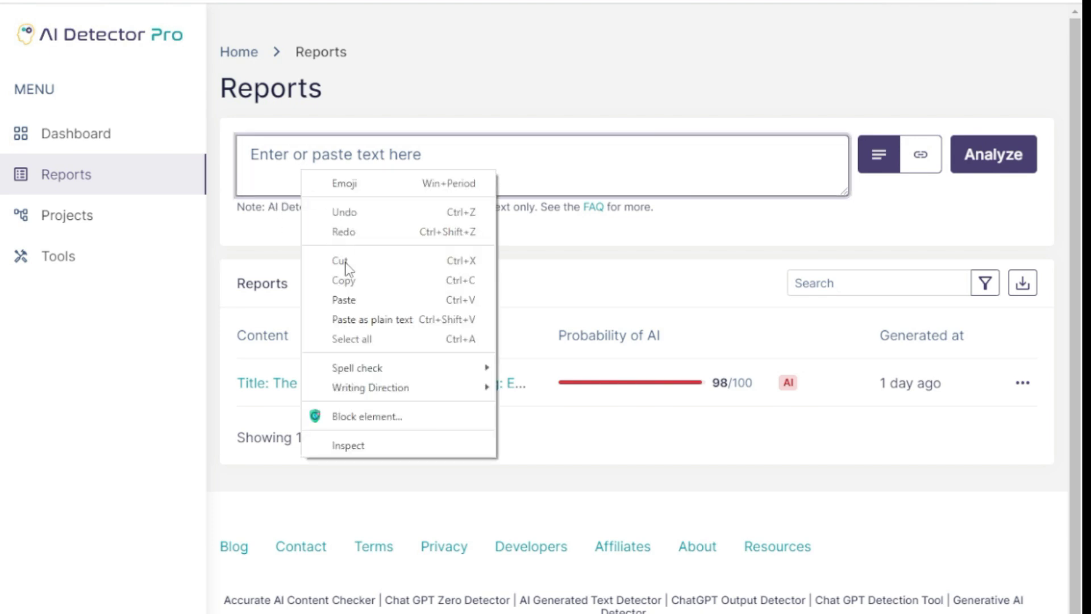
pyautogui.click(346, 299)
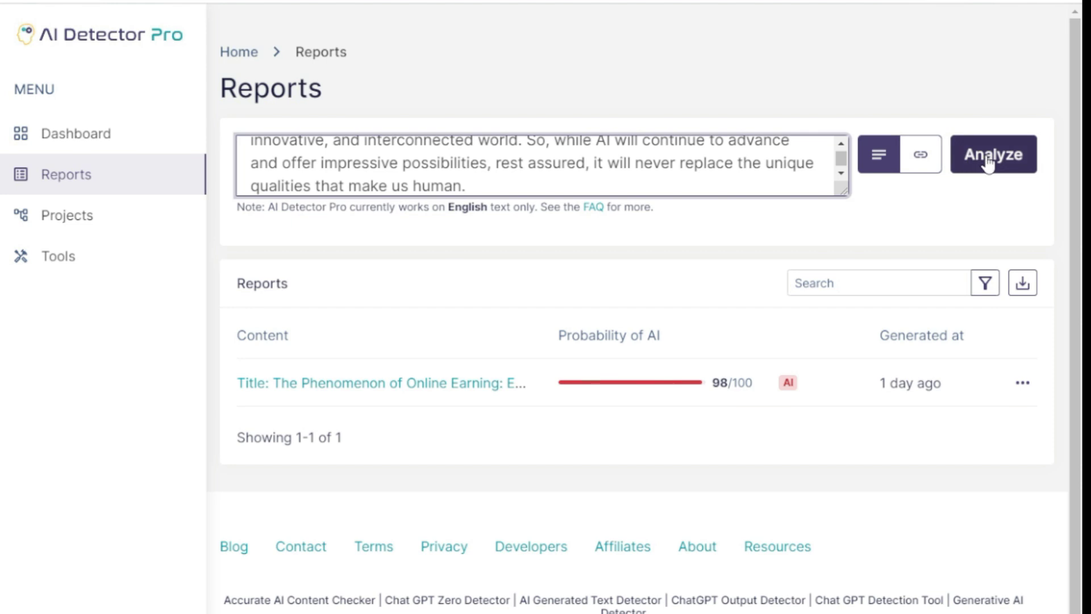
pyautogui.click(922, 369)
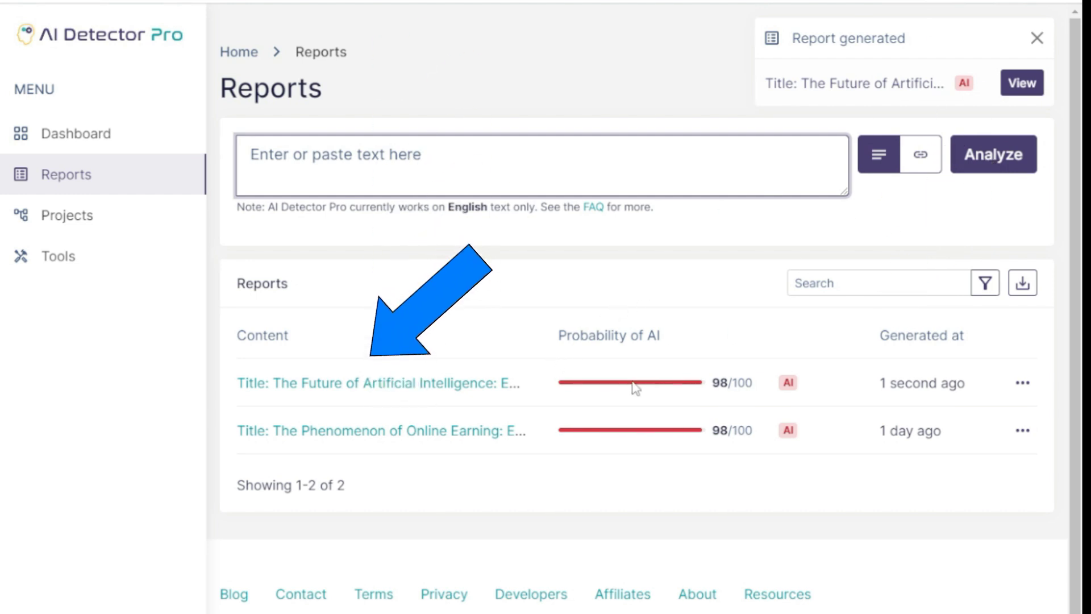
# Open the newest report, "The Future of Artificial Intelligence", and review its title, AI score and overview statement.
pyautogui.click(412, 385)
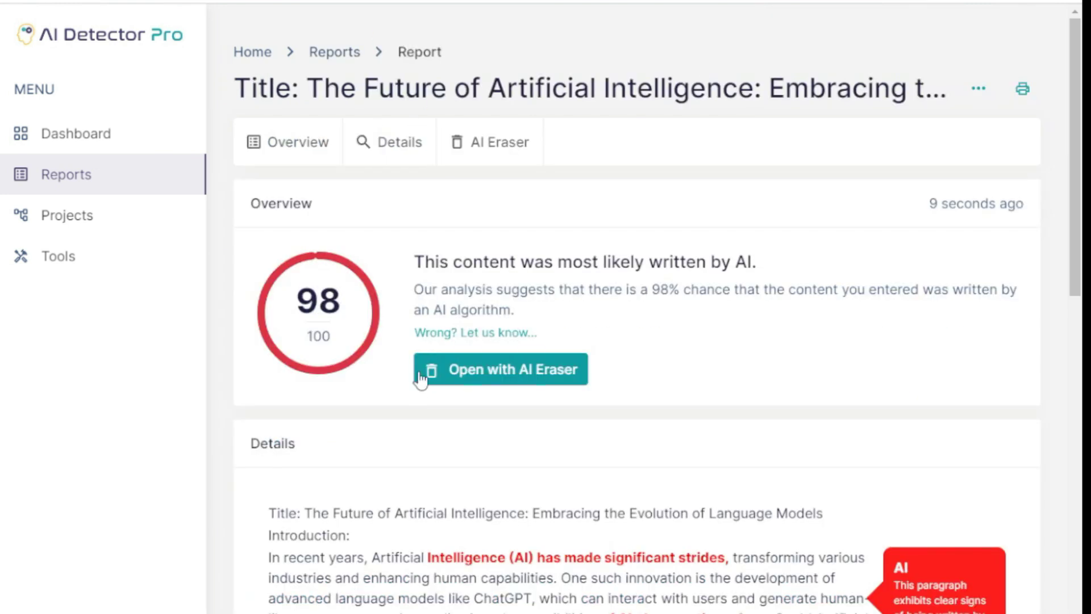
pyautogui.moveTo(313, 89); pyautogui.dragTo(551, 89)
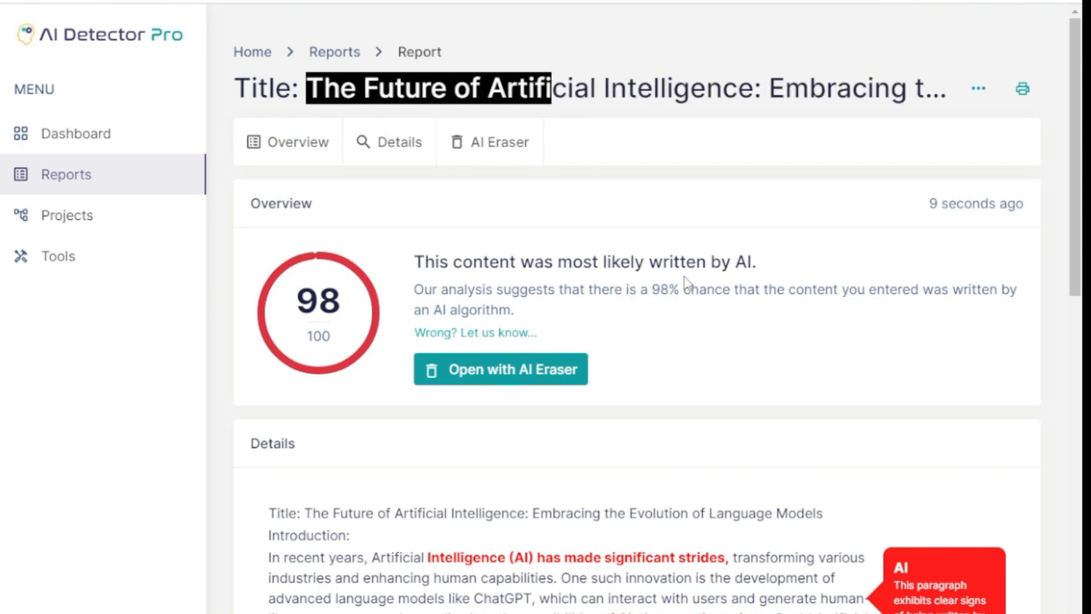
pyautogui.scroll(-2, 676, 264)
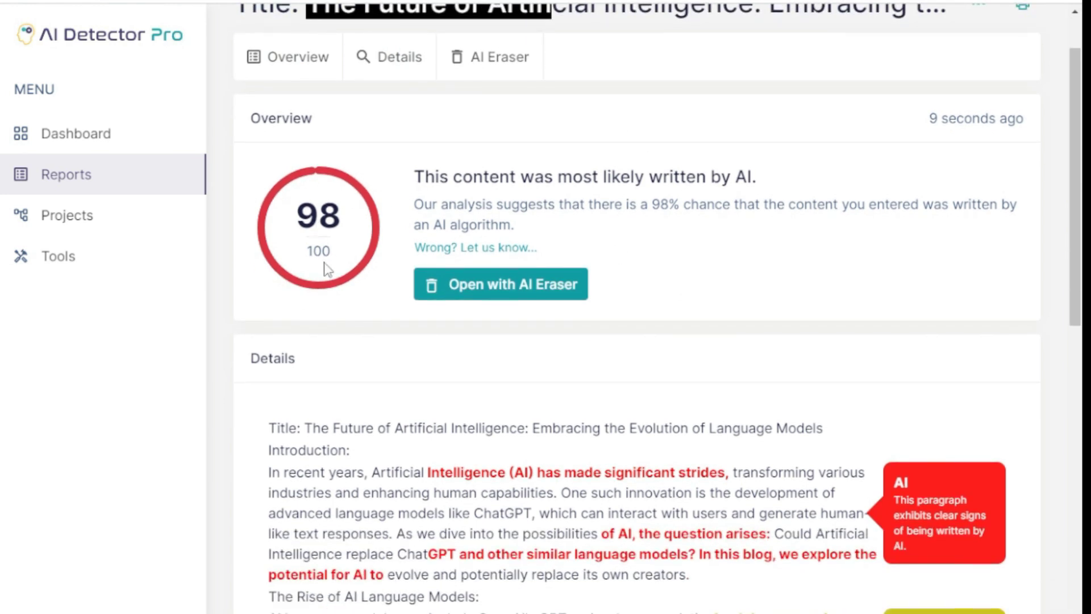
pyautogui.moveTo(414, 177)
pyautogui.mouseDown()
pyautogui.moveTo(756, 174)
pyautogui.moveTo(413, 177)
pyautogui.mouseUp()
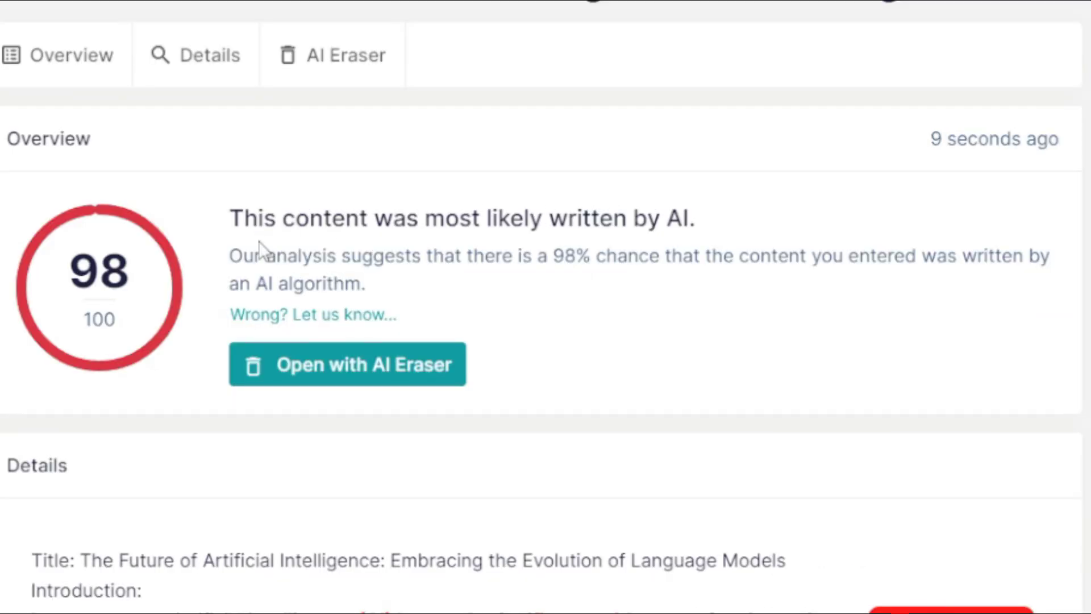
pyautogui.moveTo(496, 260); pyautogui.dragTo(368, 283)
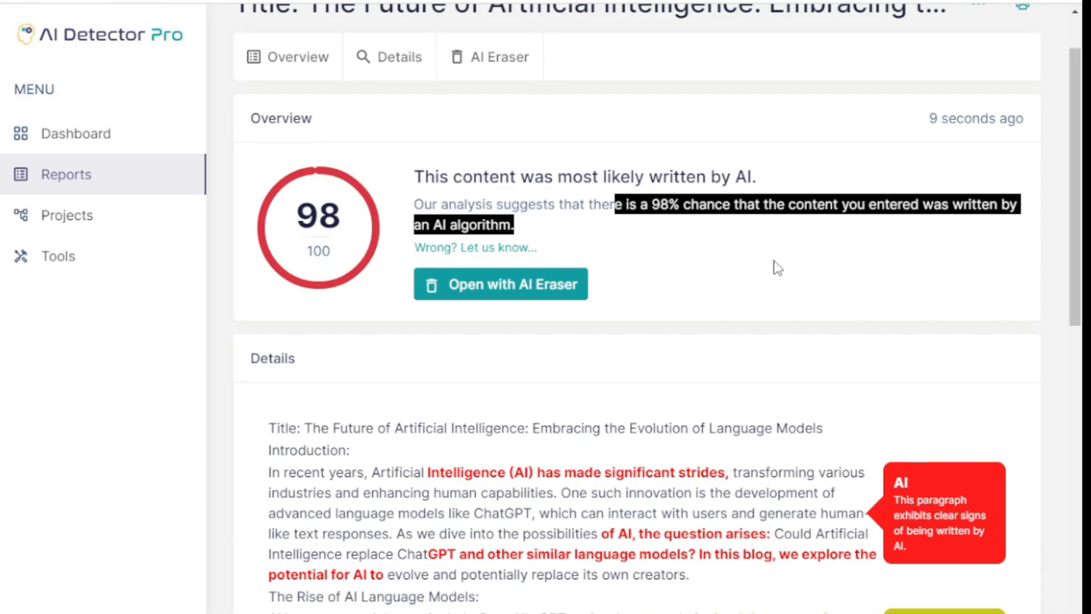
pyautogui.click(778, 267)
# Examine the article's highlighted passages and their paragraph ratings in the report details.
pyautogui.scroll(-5, 721, 320)
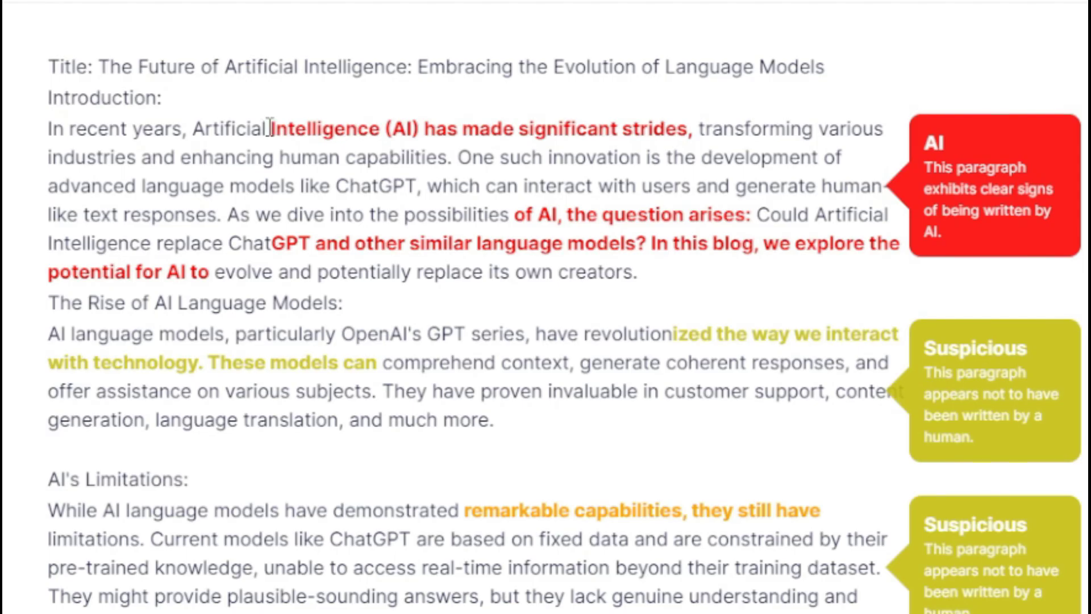
pyautogui.moveTo(270, 125); pyautogui.dragTo(305, 120)
pyautogui.click(185, 171)
pyautogui.moveTo(509, 215); pyautogui.dragTo(512, 186)
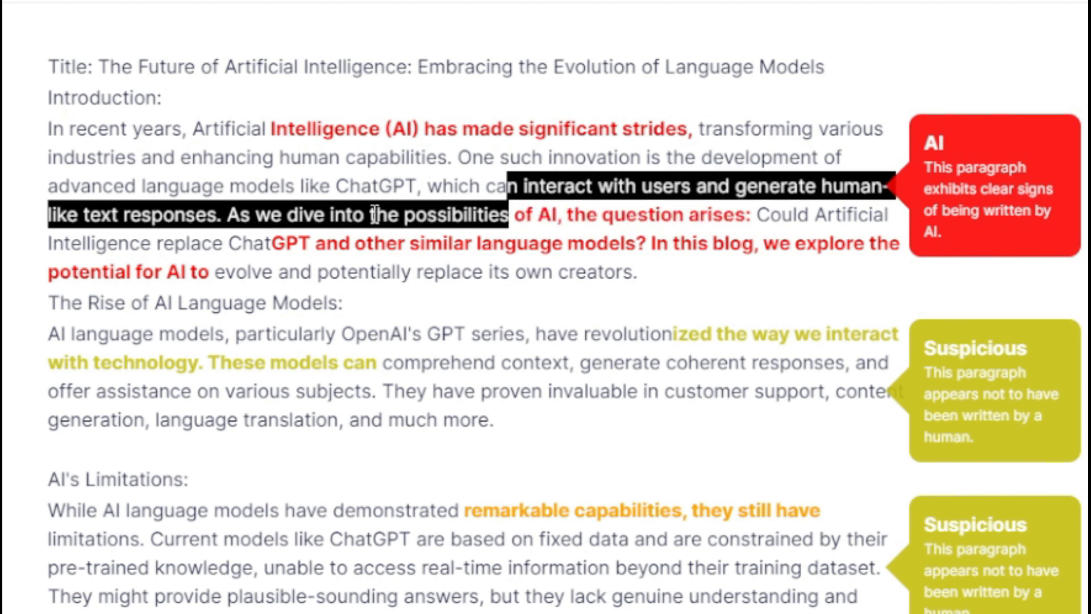
pyautogui.click(253, 252)
pyautogui.moveTo(273, 245); pyautogui.dragTo(196, 256)
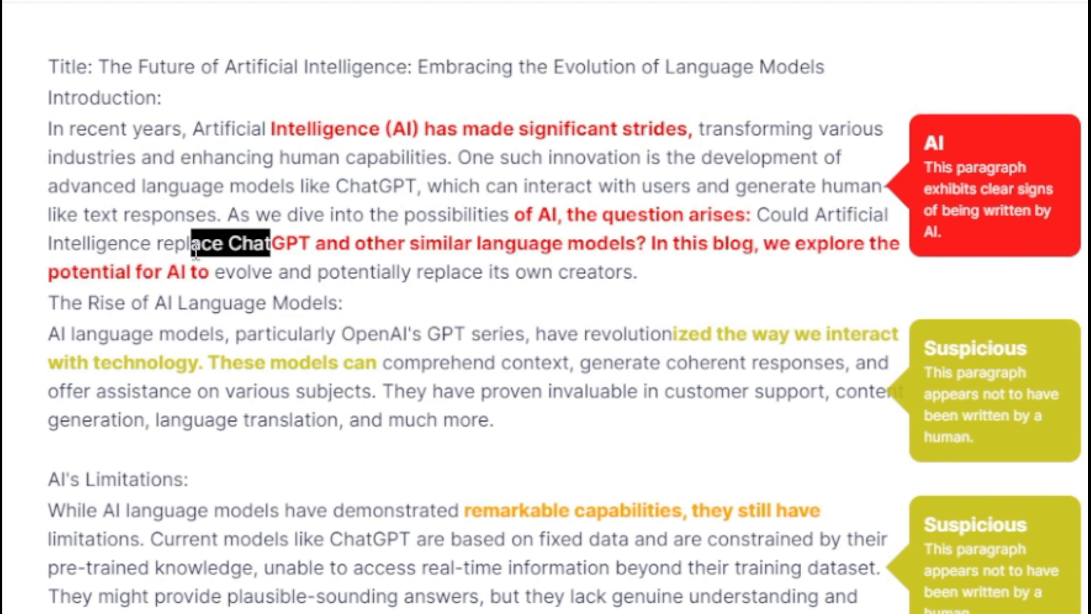
pyautogui.click(219, 182)
pyautogui.scroll(-2, 386, 215)
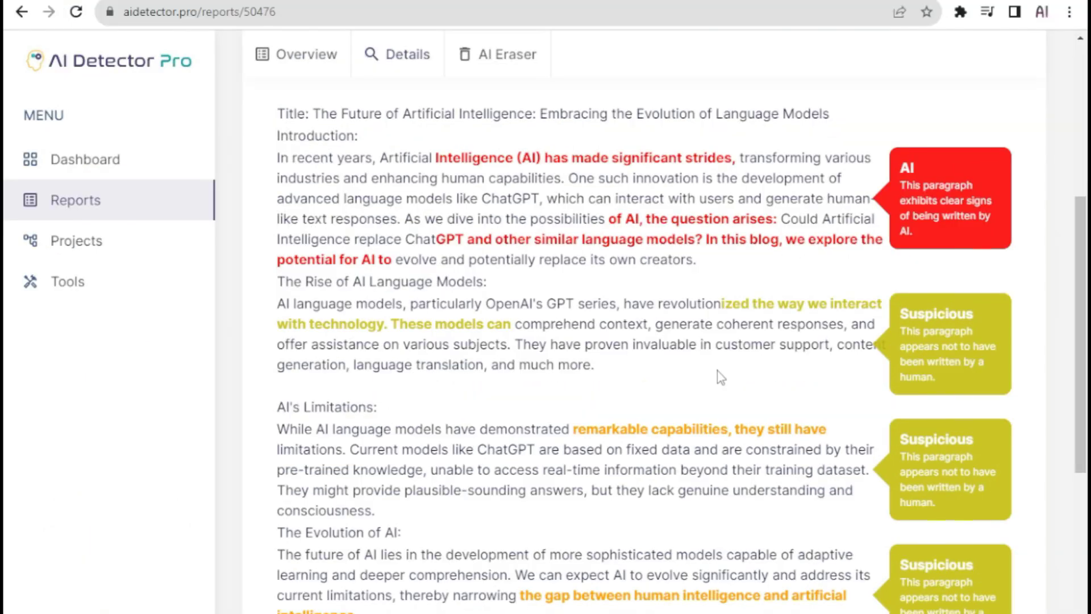
pyautogui.scroll(-3, 720, 376)
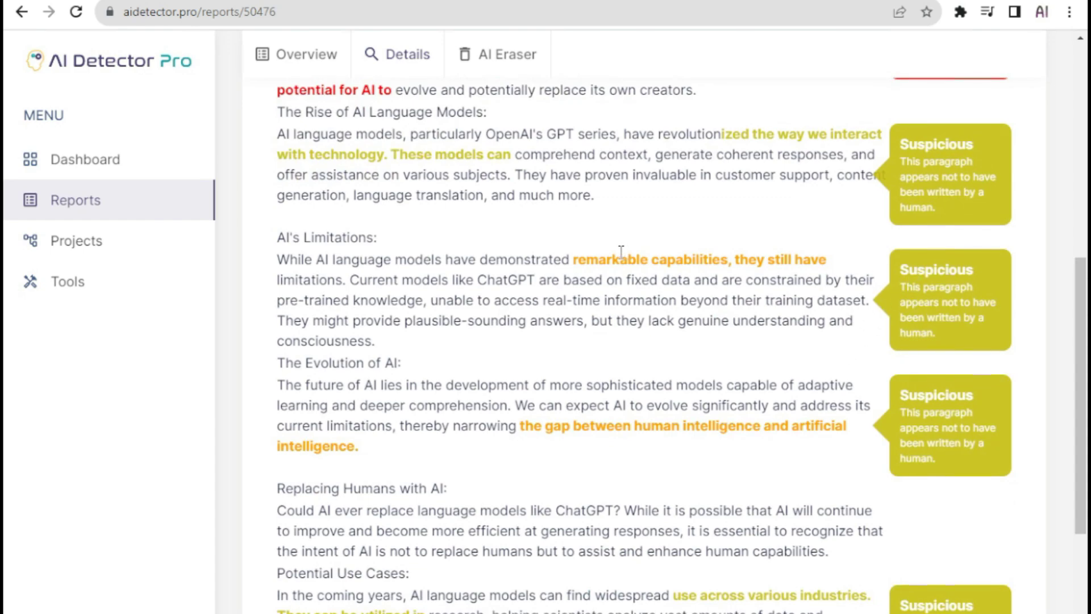
pyautogui.scroll(-2, 682, 398)
pyautogui.scroll(12, 701, 438)
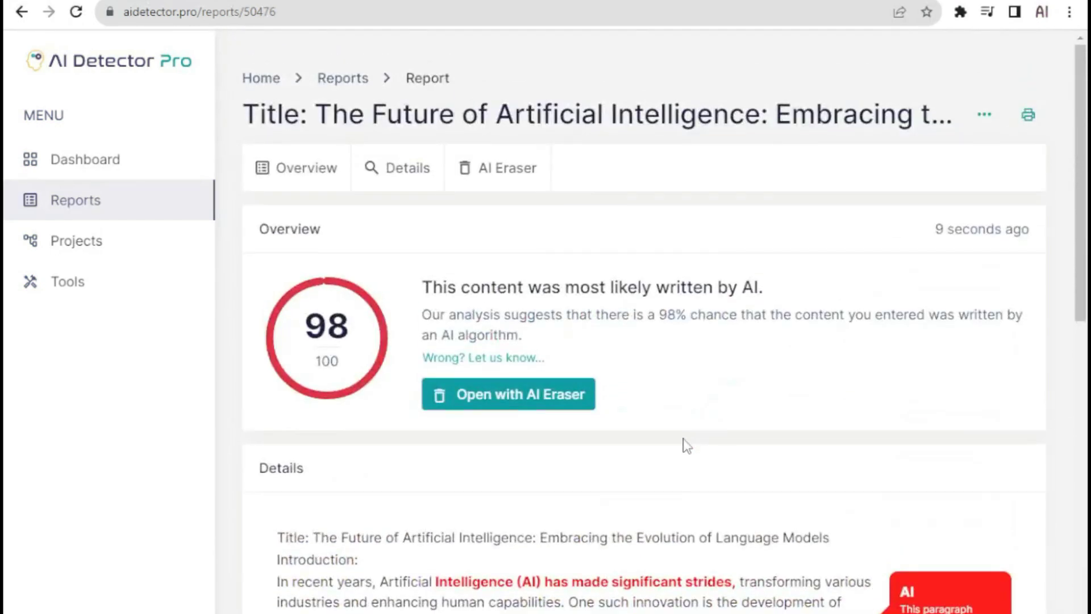
# Open the report with AI Eraser and look through the color-marked passages of the whole article.
pyautogui.click(494, 401)
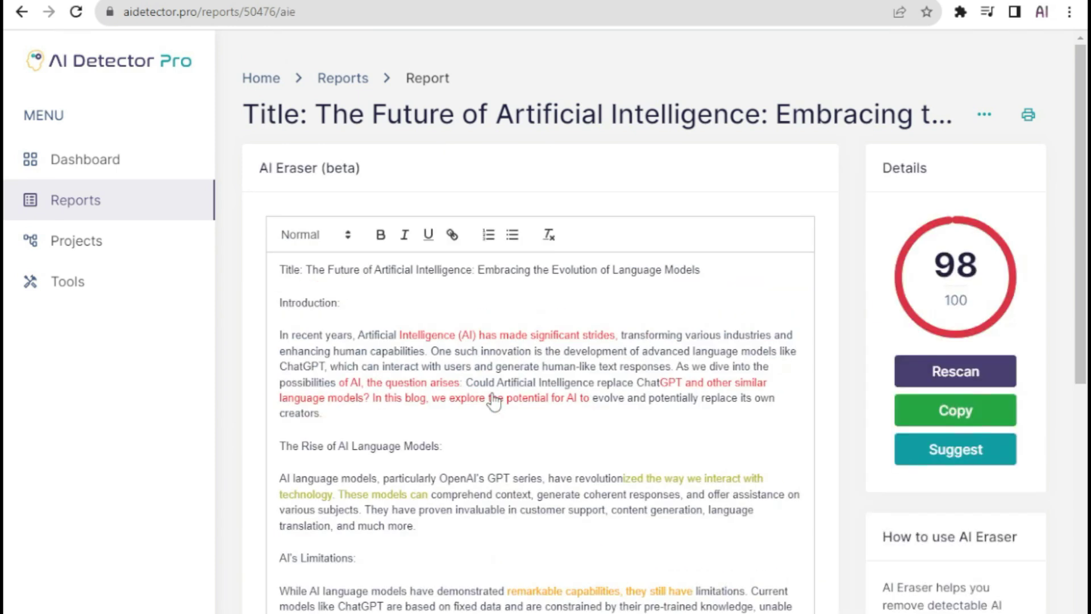
pyautogui.scroll(-2, 496, 392)
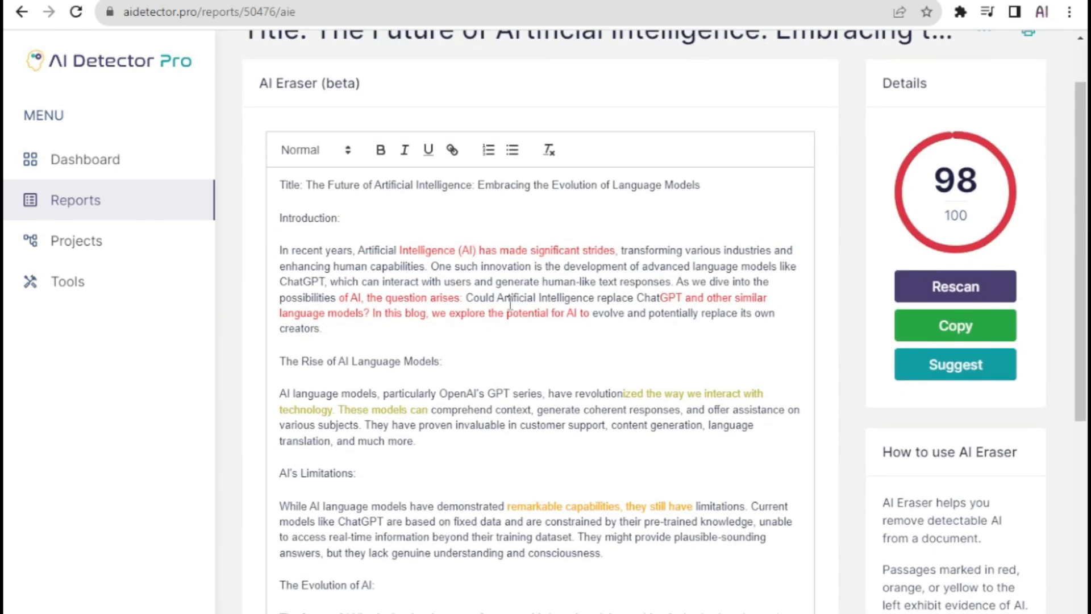
pyautogui.scroll(2, 448, 250)
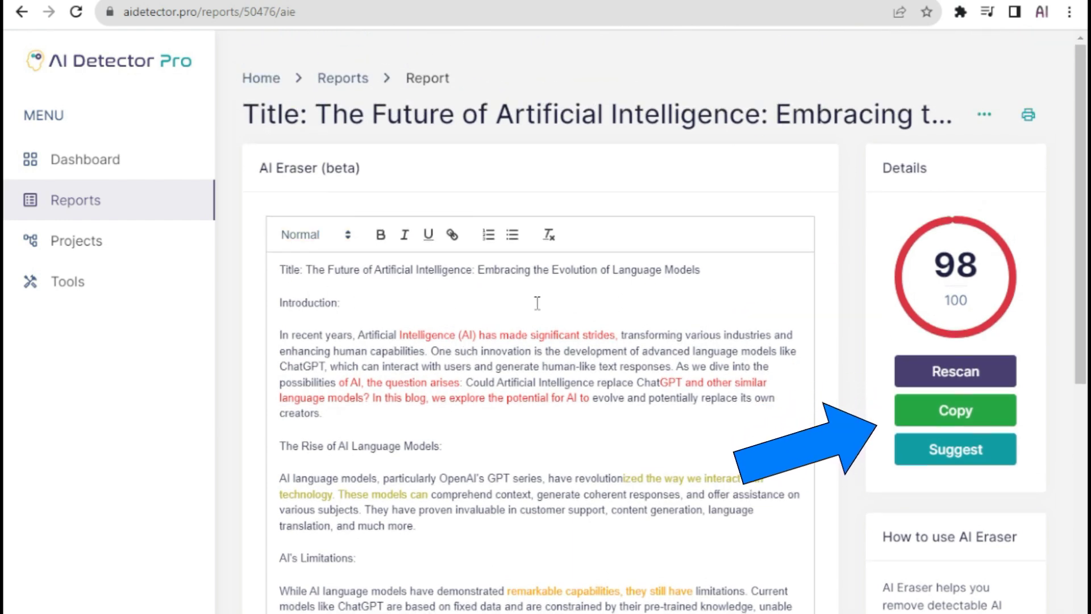
pyautogui.scroll(-4, 537, 303)
pyautogui.scroll(-10, 538, 302)
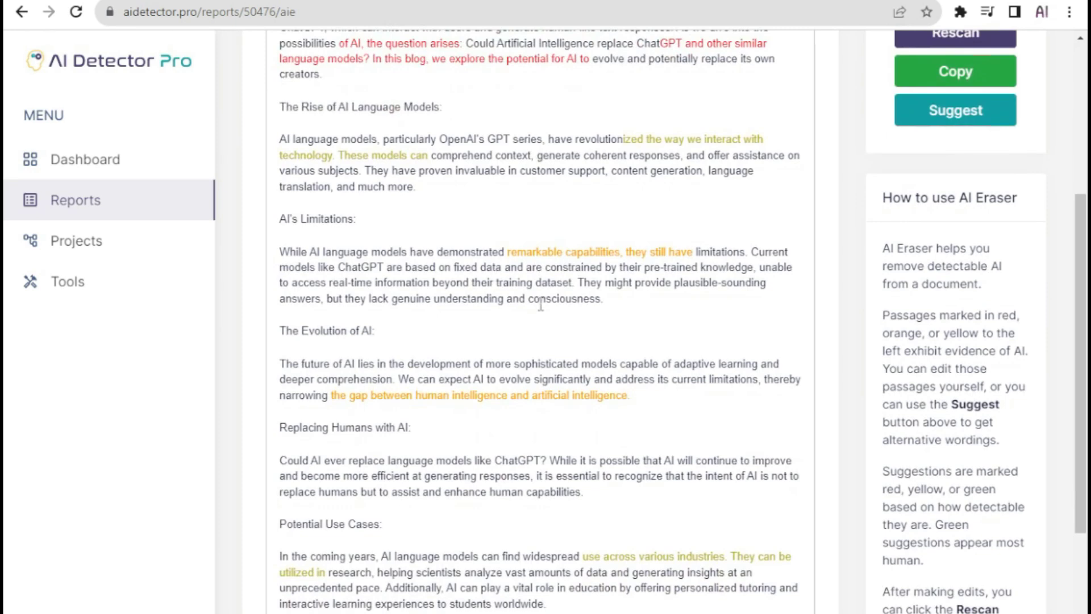
pyautogui.scroll(-6, 538, 310)
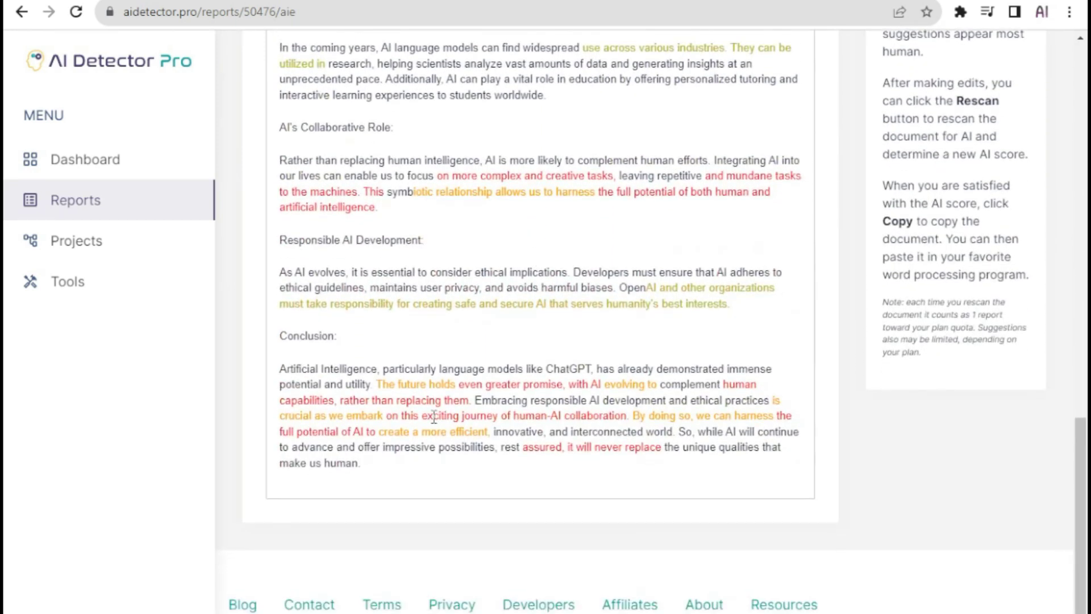
pyautogui.scroll(10, 503, 409)
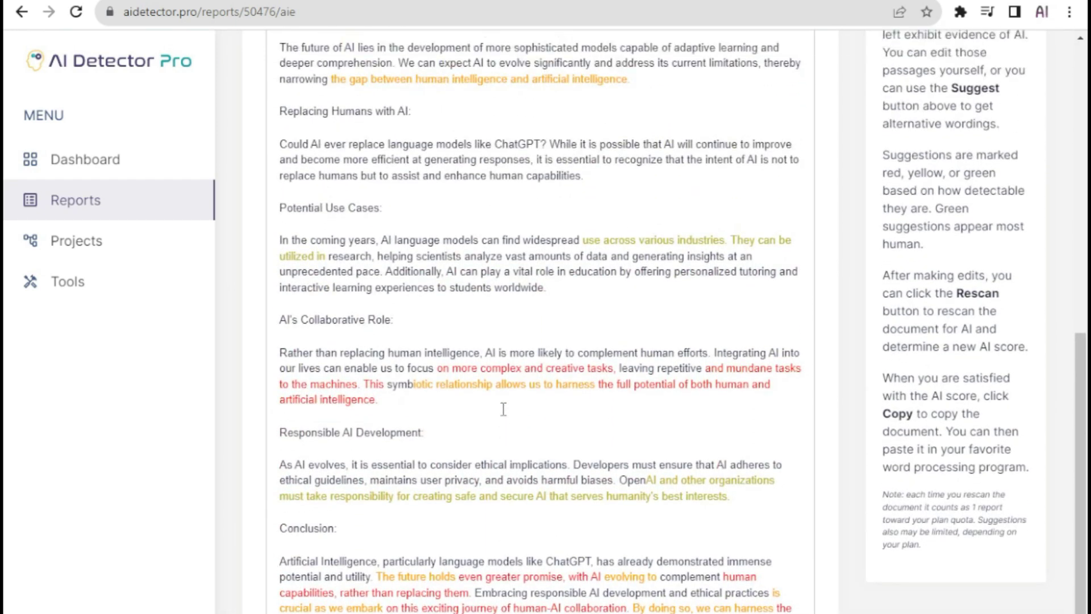
pyautogui.scroll(6, 503, 409)
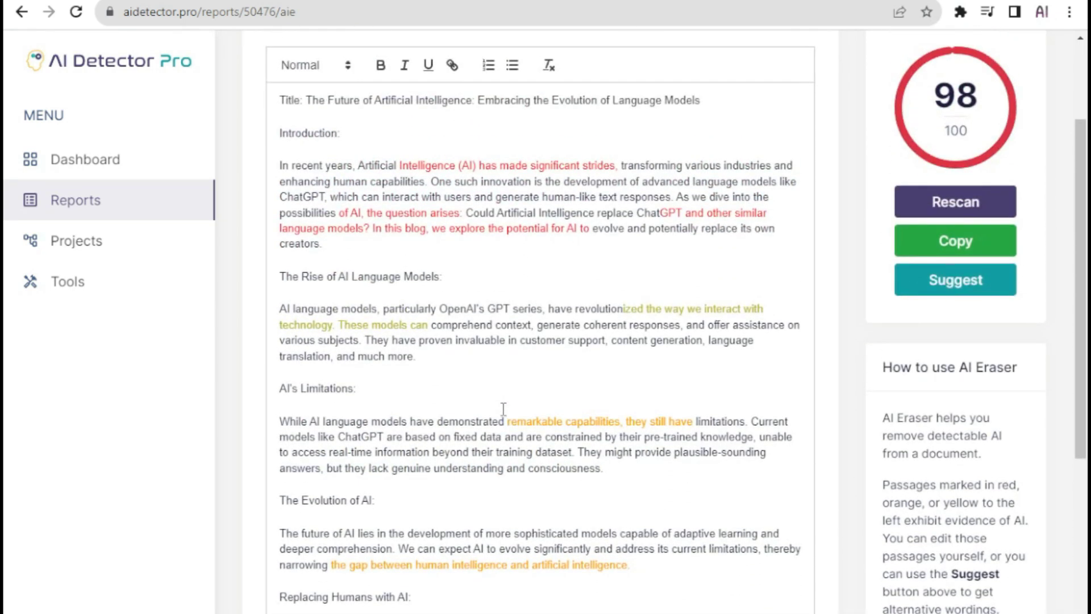
pyautogui.scroll(2, 503, 410)
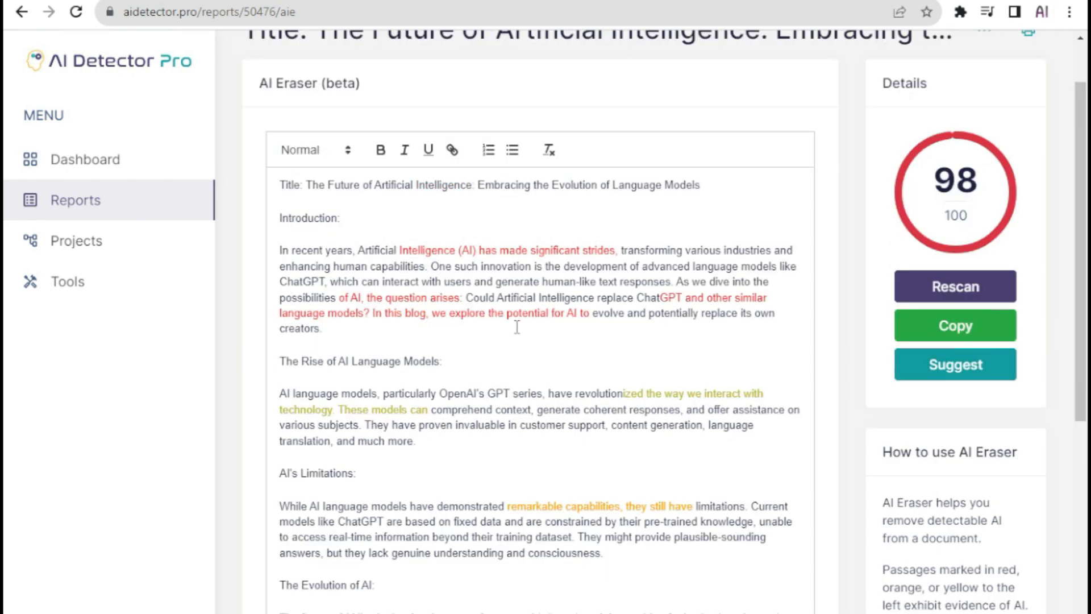
# Request suggested rewrites for the article's Introduction paragraph and read through the offered alternatives.
pyautogui.moveTo(324, 329); pyautogui.dragTo(277, 250)
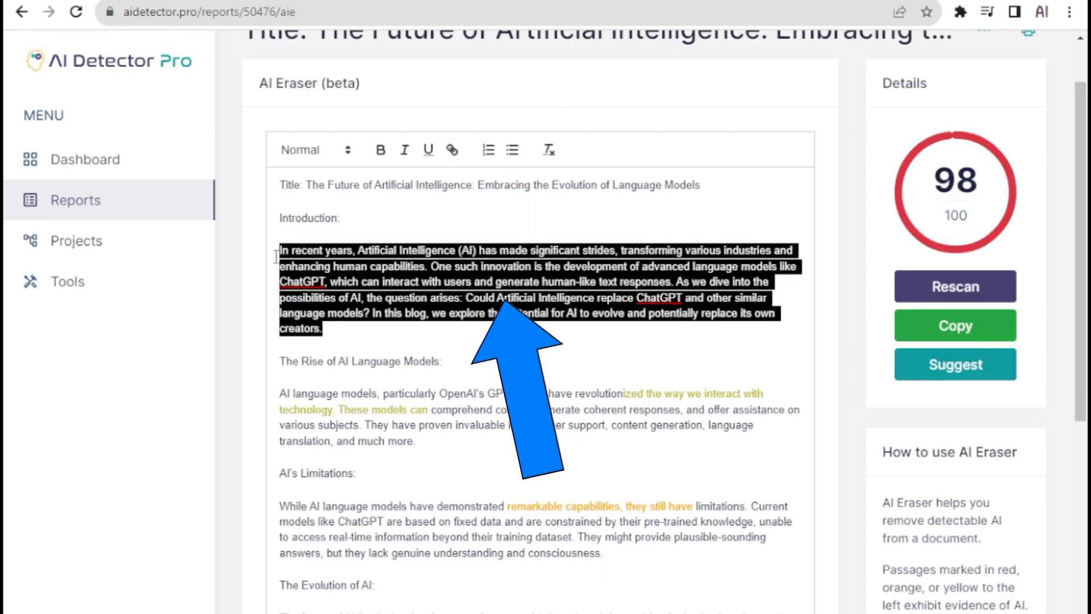
pyautogui.click(928, 371)
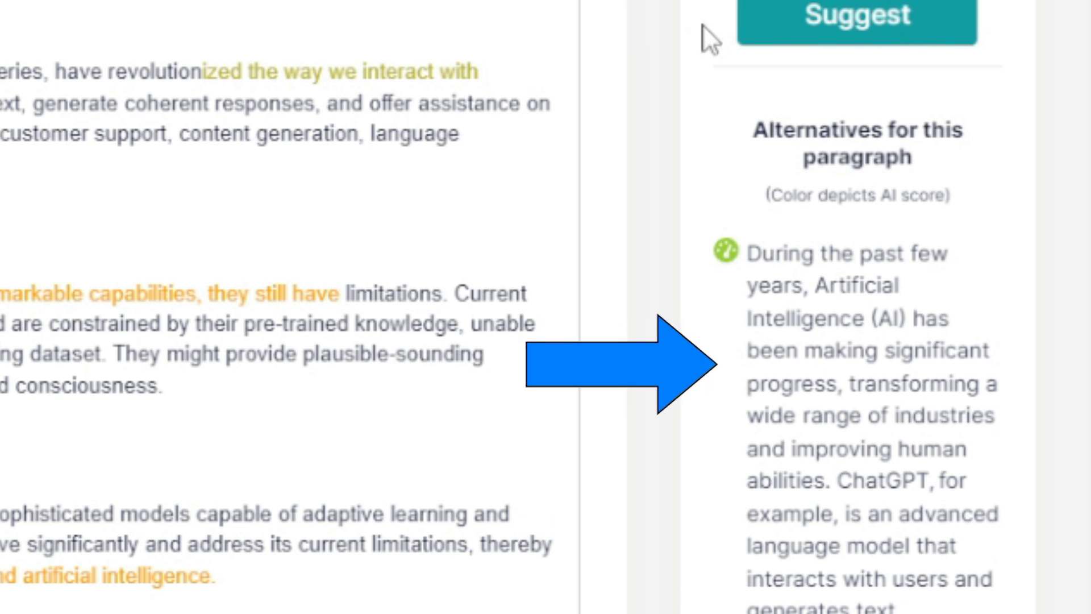
pyautogui.scroll(-3, 765, 11)
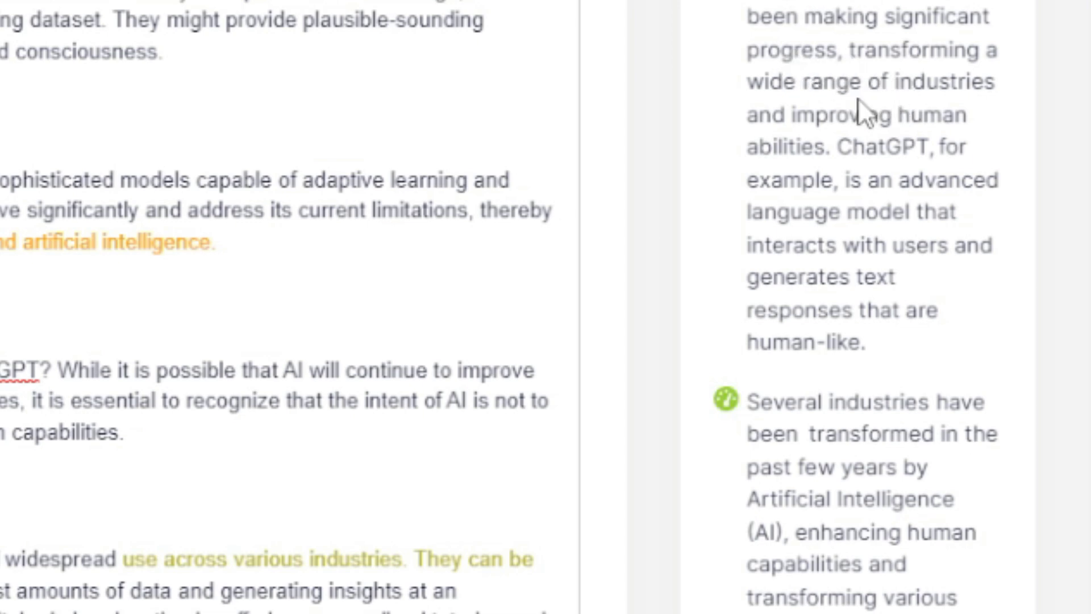
pyautogui.scroll(-5, 861, 102)
pyautogui.scroll(-3, 869, 129)
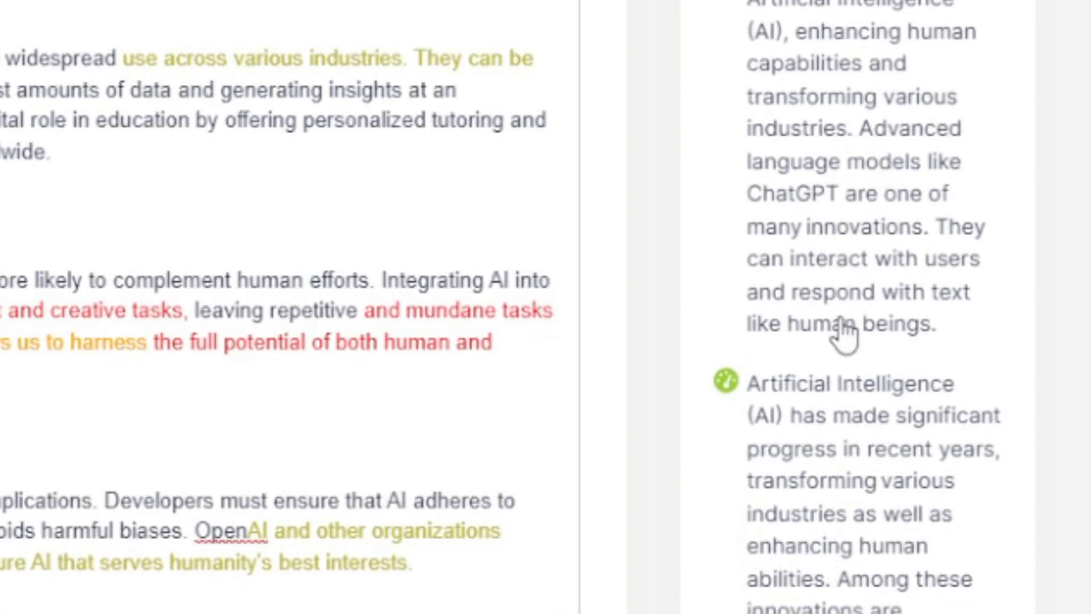
pyautogui.scroll(-5, 775, 449)
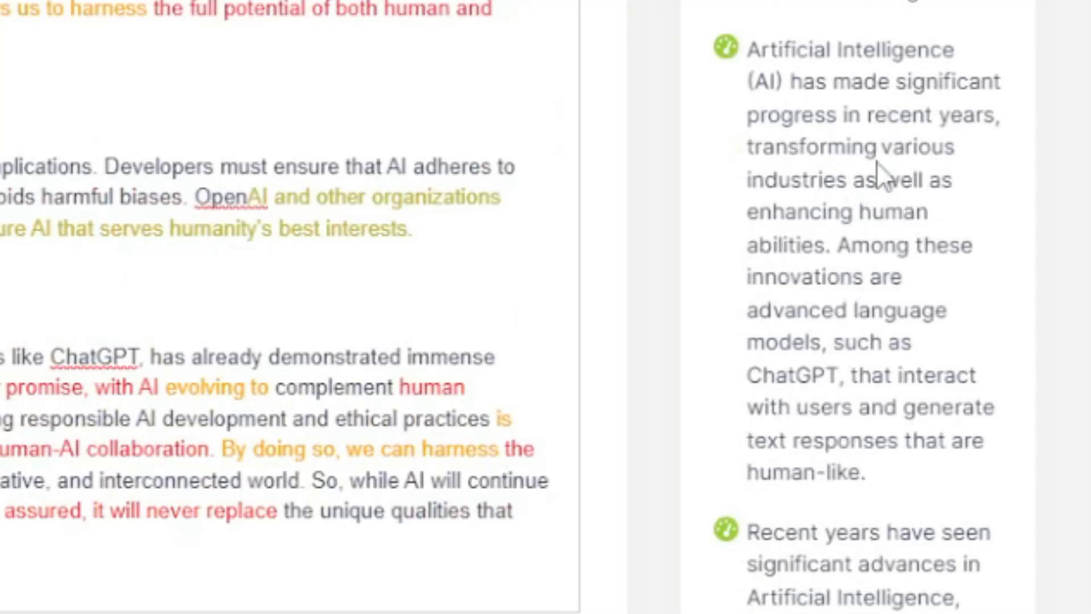
pyautogui.moveTo(874, 142)
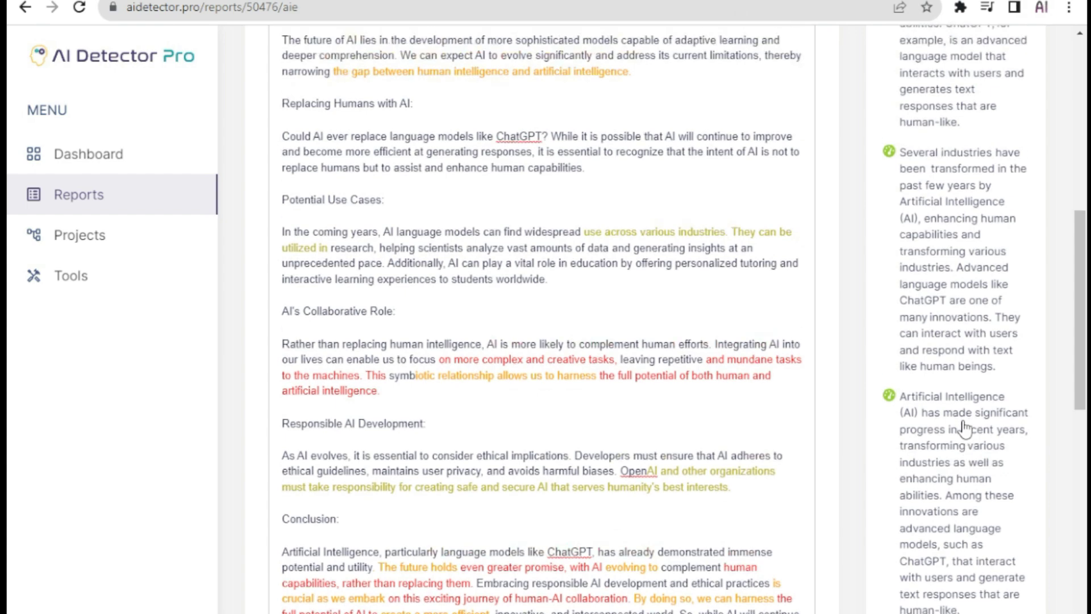
pyautogui.scroll(10, 339, 245)
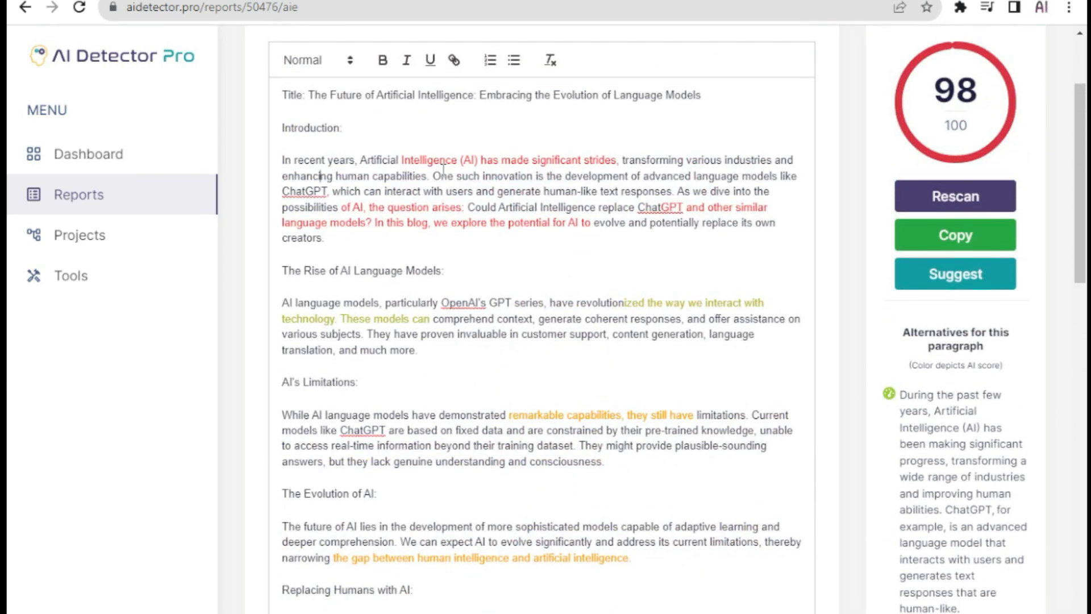
# Replace the Introduction paragraph with the suggested rewrite beginning "Artificial Intelligence (AI) has made significant progress in recent years".
pyautogui.scroll(-9, 983, 397)
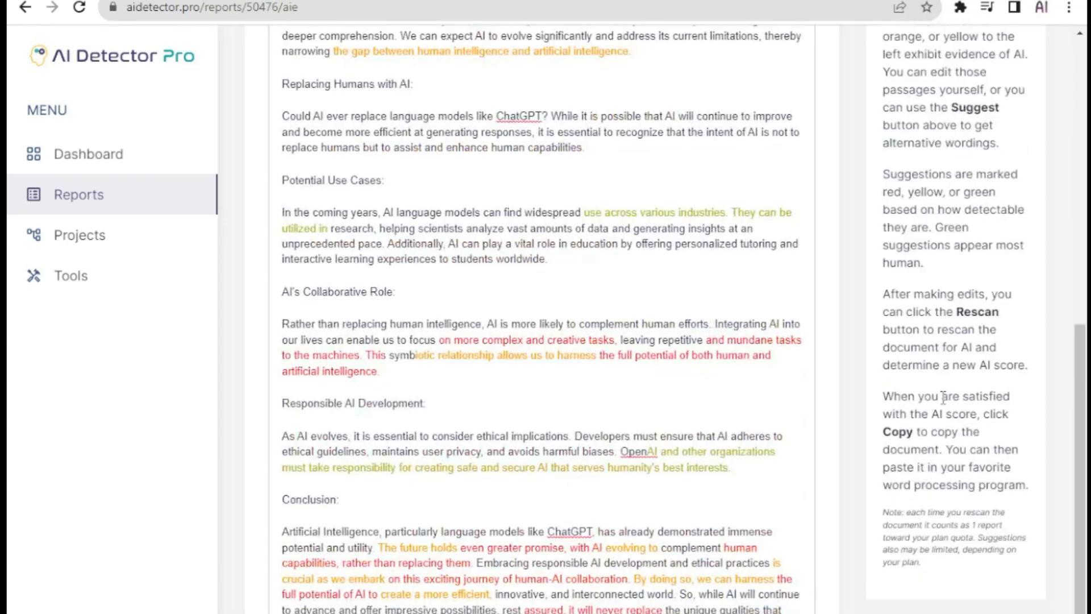
pyautogui.scroll(9, 862, 414)
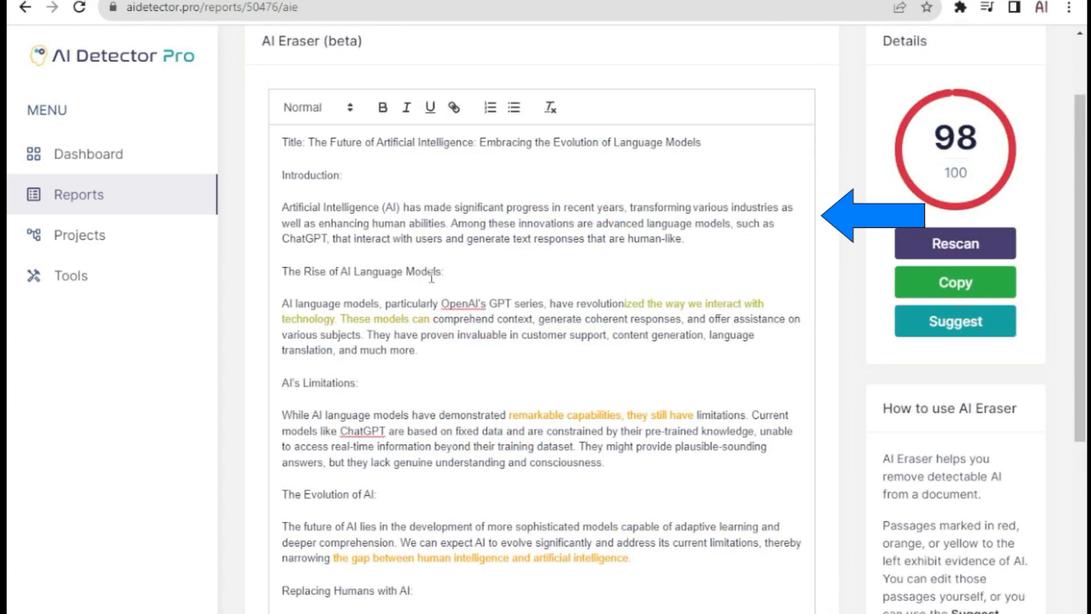
# Request rewrites for the "The Rise of AI Language Models" paragraph and apply the one beginning "OpenAI's GPT language models, specifically".
pyautogui.moveTo(437, 352); pyautogui.dragTo(280, 303)
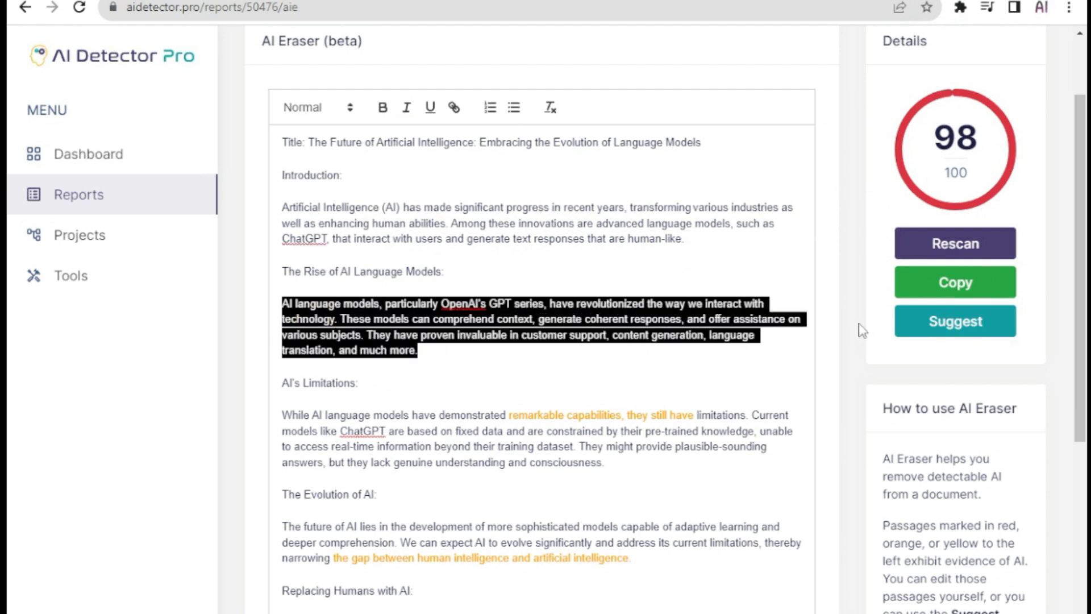
pyautogui.click(966, 333)
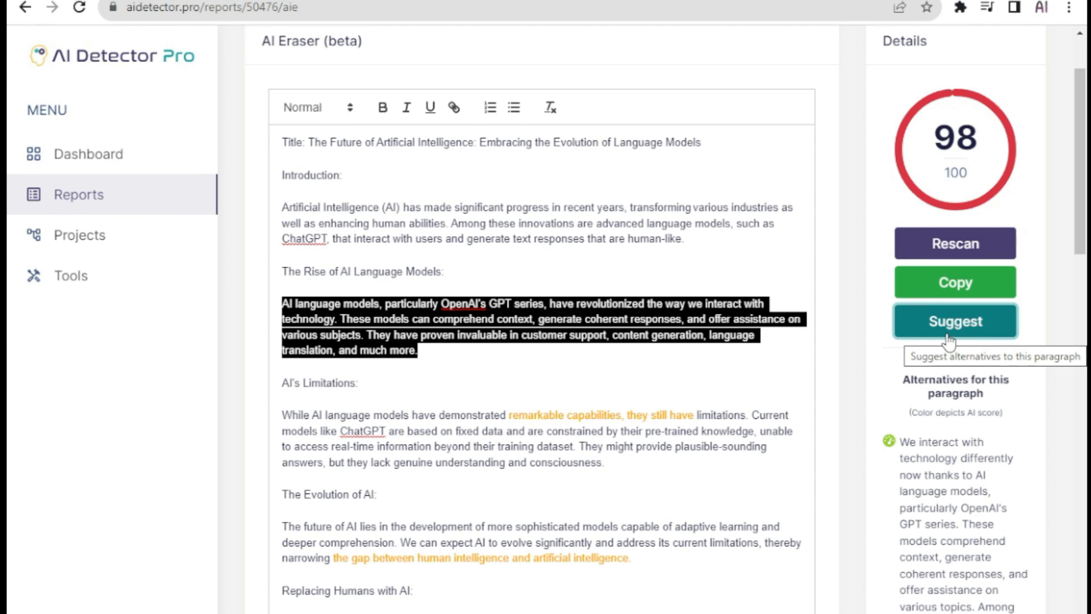
pyautogui.scroll(-6, 948, 340)
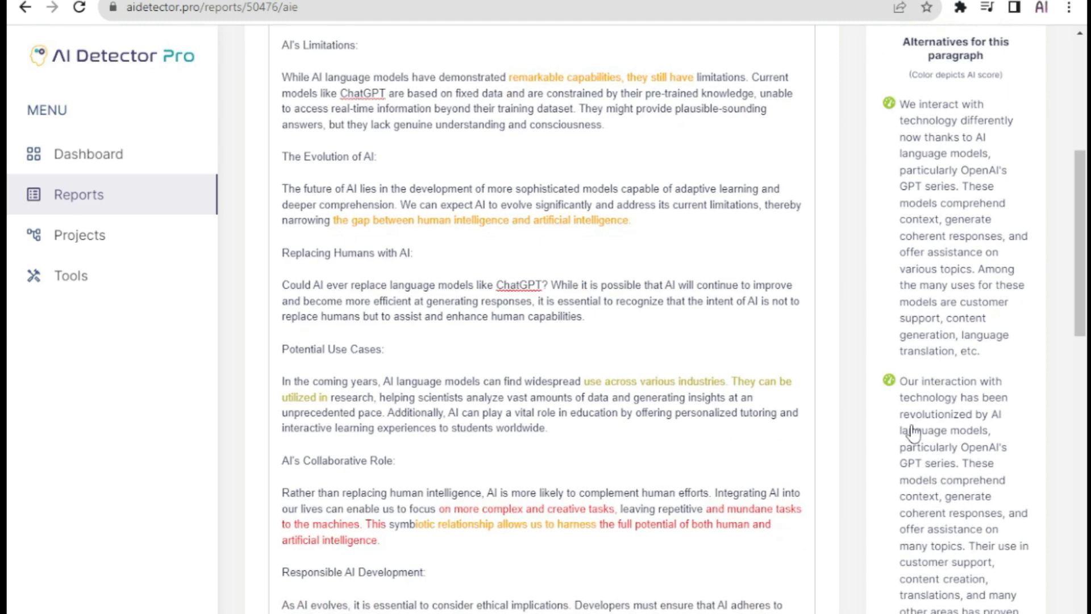
pyautogui.scroll(-4, 932, 500)
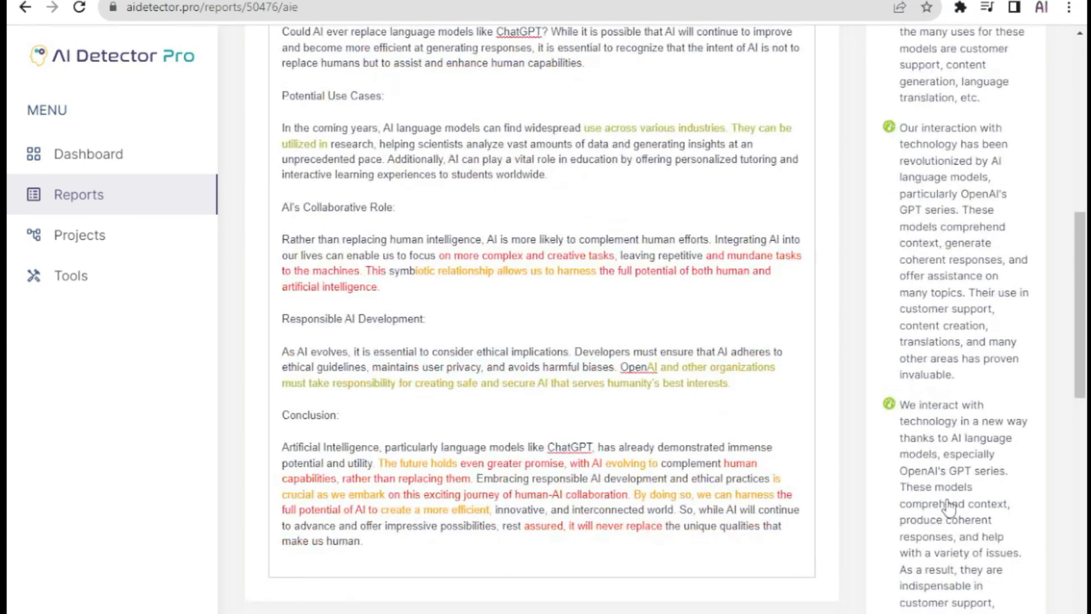
pyautogui.scroll(-3, 946, 505)
pyautogui.scroll(-1, 949, 508)
pyautogui.scroll(-4, 948, 506)
pyautogui.scroll(-3, 949, 507)
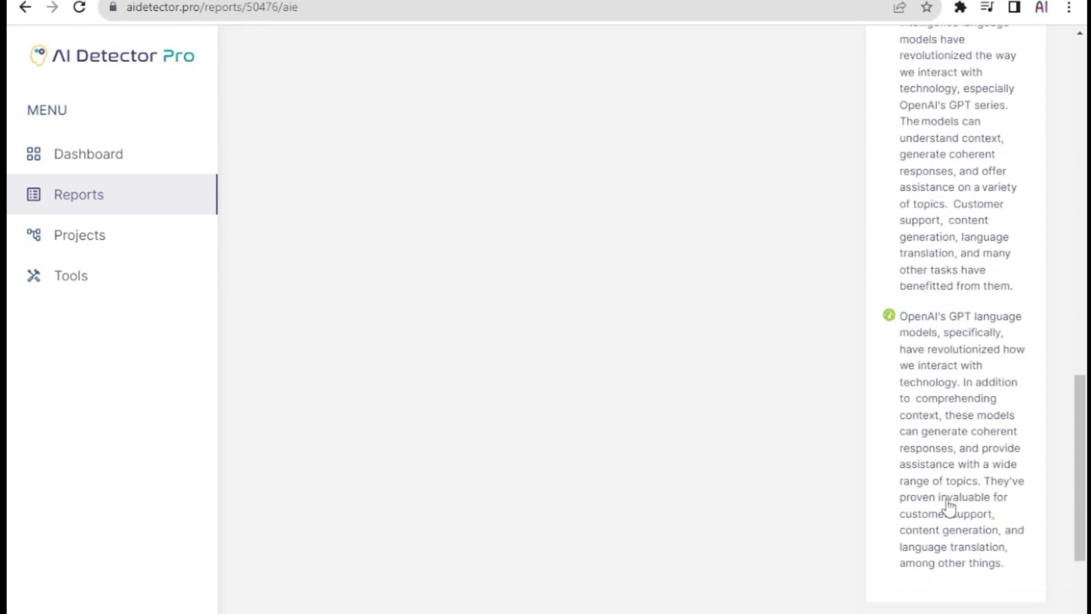
pyautogui.click(945, 395)
pyautogui.scroll(10, 898, 431)
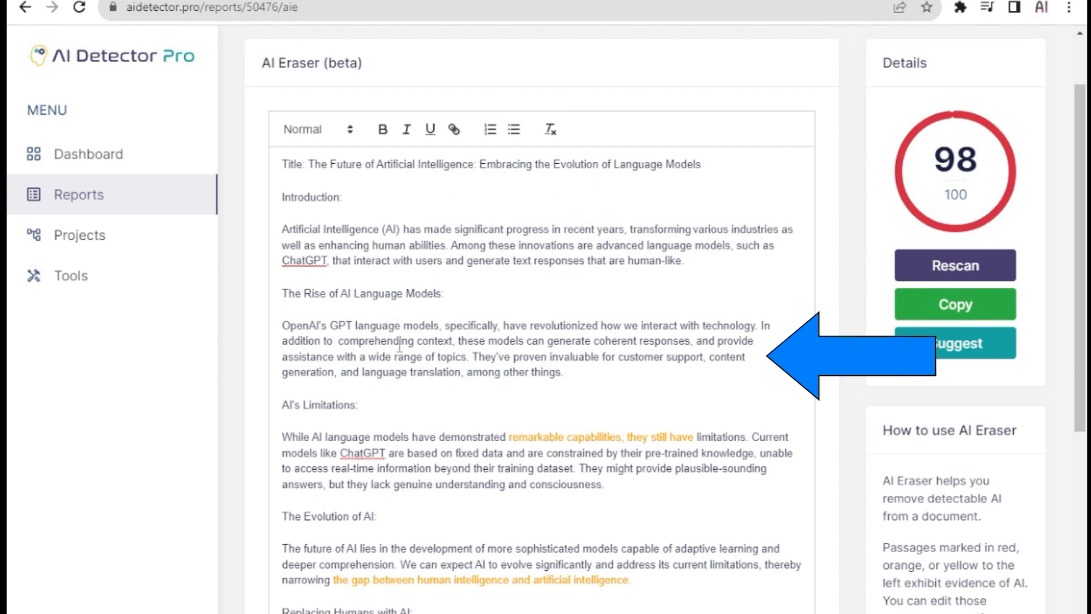
# Request rewrites for the "AI's Limitations" paragraph and apply the one beginning "There are still limitations to AI language models".
pyautogui.scroll(-1, 464, 348)
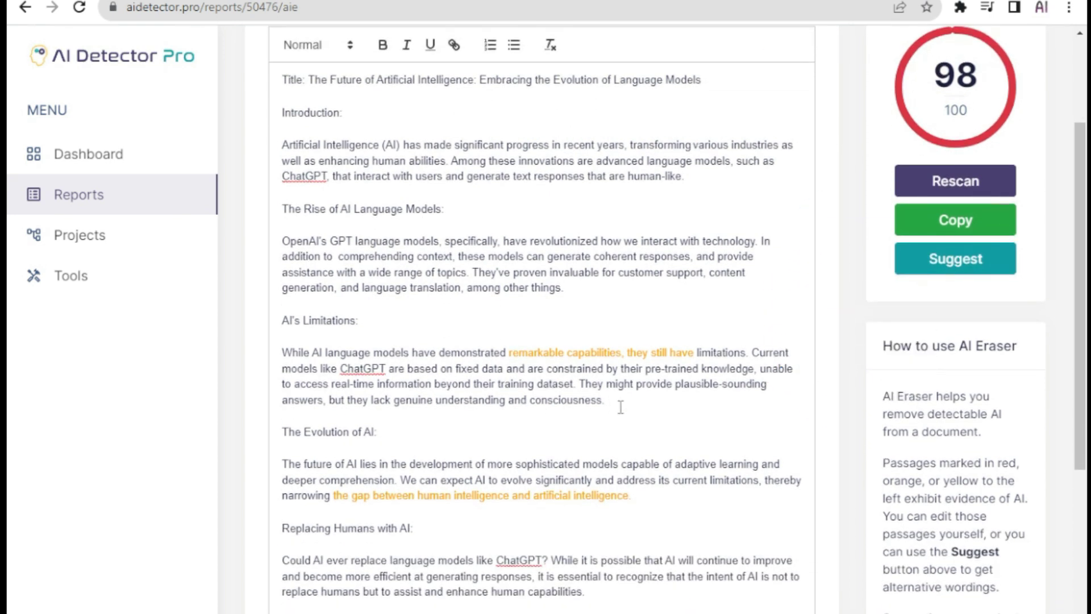
pyautogui.moveTo(377, 432); pyautogui.dragTo(279, 354)
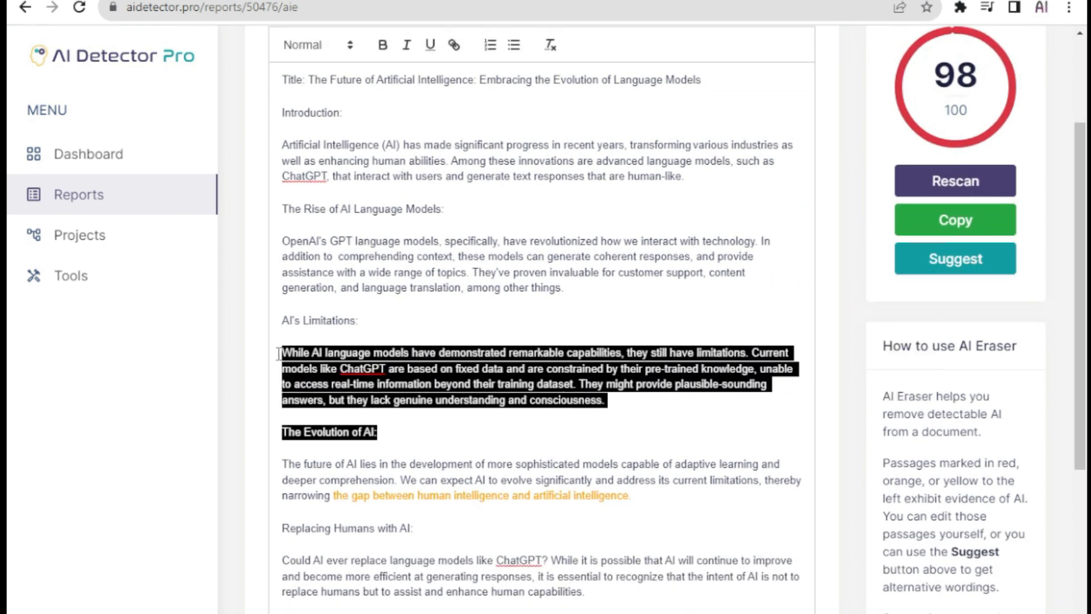
pyautogui.tripleClick(388, 401)
pyautogui.click(955, 258)
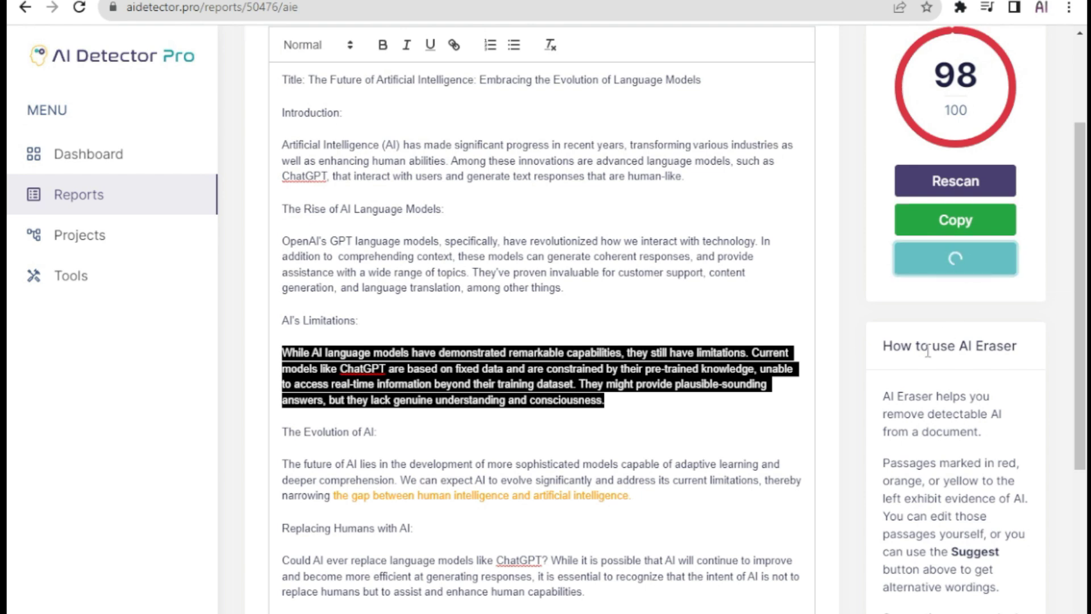
pyautogui.scroll(-1, 932, 397)
pyautogui.click(960, 587)
# Request rewrites for the "The Evolution of AI" paragraph and apply the one beginning "Adaptive learning and deeper comprehension".
pyautogui.scroll(-1, 961, 512)
pyautogui.moveTo(631, 327); pyautogui.dragTo(334, 327)
pyautogui.click(955, 89)
pyautogui.scroll(-1, 638, 256)
pyautogui.tripleClick(636, 250)
pyautogui.scroll(3, 943, 273)
pyautogui.click(943, 272)
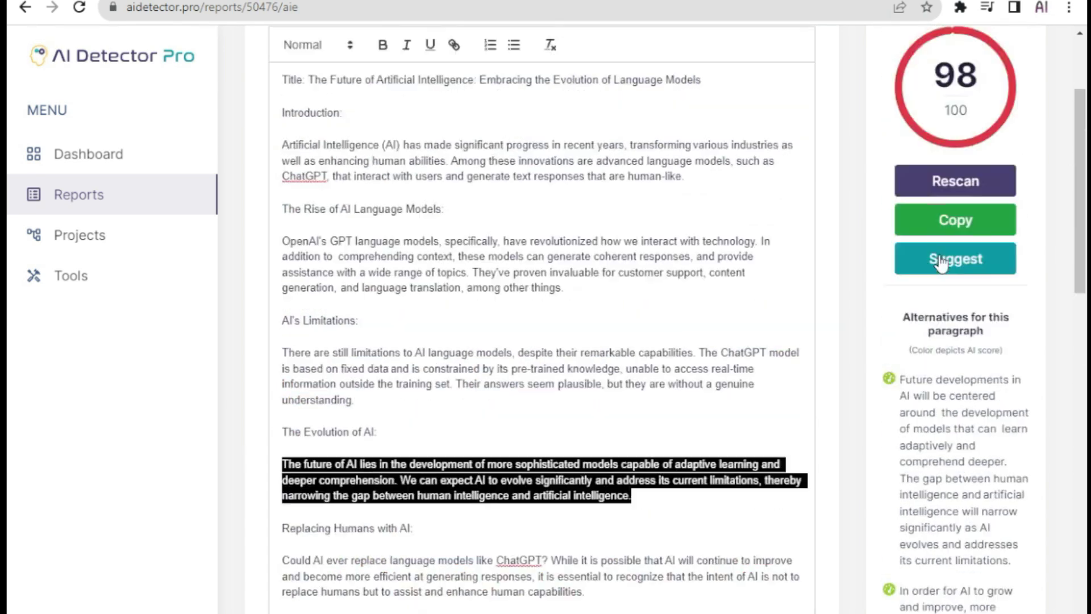
pyautogui.click(931, 591)
# Request rewrites for the "Potential Use Cases" paragraph and apply the one beginning "Researchers can use AI language models".
pyautogui.scroll(-3, 568, 340)
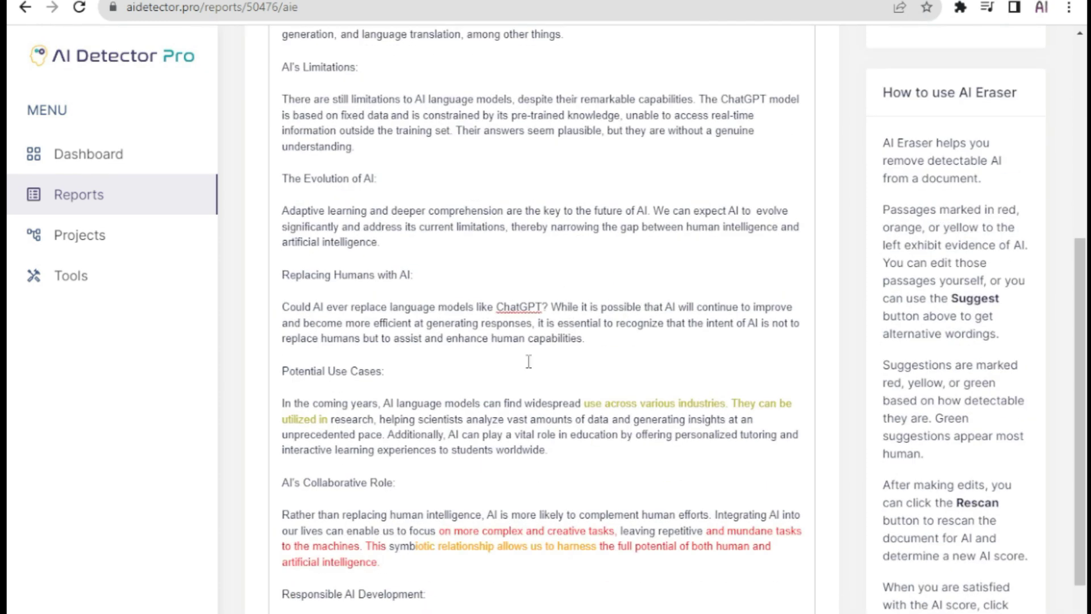
pyautogui.tripleClick(563, 426)
pyautogui.scroll(2, 682, 398)
pyautogui.click(955, 174)
pyautogui.scroll(-1, 889, 380)
pyautogui.click(932, 341)
# Request rewrites for the "AI's Collaborative Role" paragraph and apply the one beginning "Our efforts will be better complemented by AI".
pyautogui.scroll(-4, 932, 341)
pyautogui.tripleClick(539, 458)
pyautogui.scroll(5, 739, 284)
pyautogui.click(952, 172)
pyautogui.scroll(-3, 932, 341)
pyautogui.scroll(-4, 932, 454)
pyautogui.click(942, 438)
# Request rewrites for the "Responsible AI Development" paragraph and apply the one beginning "The ethical implications of artificial intelligence".
pyautogui.scroll(2, 852, 466)
pyautogui.moveTo(741, 496); pyautogui.dragTo(283, 455)
pyautogui.scroll(3, 962, 246)
pyautogui.click(959, 88)
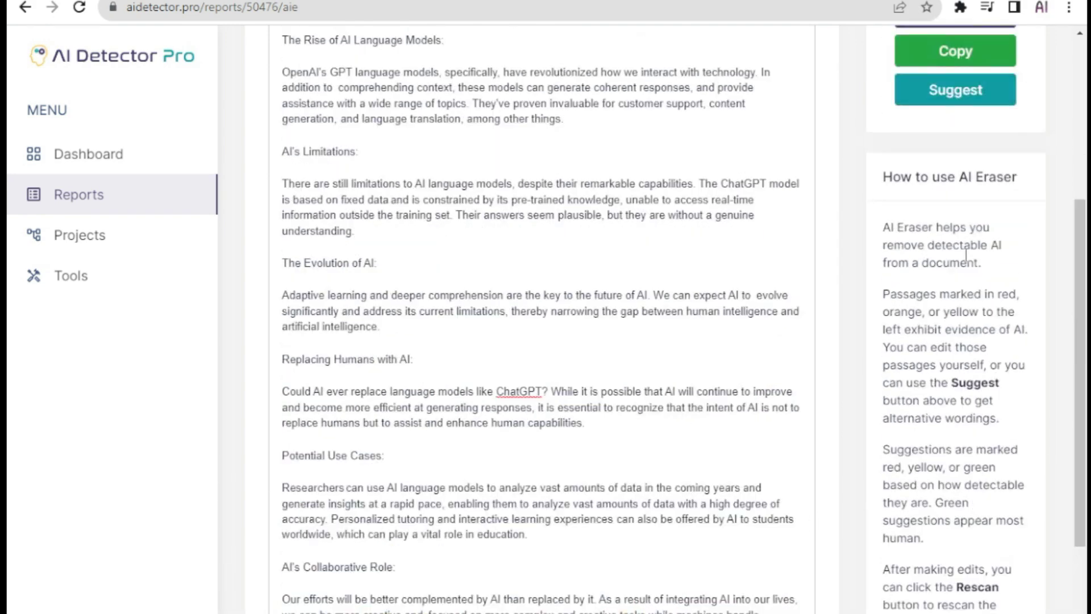
pyautogui.scroll(-2, 932, 341)
pyautogui.click(940, 332)
# Reword the second sentence of the Conclusion by hand so that it opens with "In the future".
pyautogui.scroll(-4, 795, 341)
pyautogui.moveTo(385, 401); pyautogui.dragTo(657, 403)
pyautogui.write('in the future')
# Request rewrites for the Conclusion paragraph and apply the one beginning "The potential of artificial intelligence, particularly language models like ChatGPT".
pyautogui.moveTo(708, 463); pyautogui.dragTo(282, 384)
pyautogui.click(287, 414)
pyautogui.scroll(6, 716, 483)
pyautogui.scroll(-6, 692, 392)
pyautogui.tripleClick(692, 392)
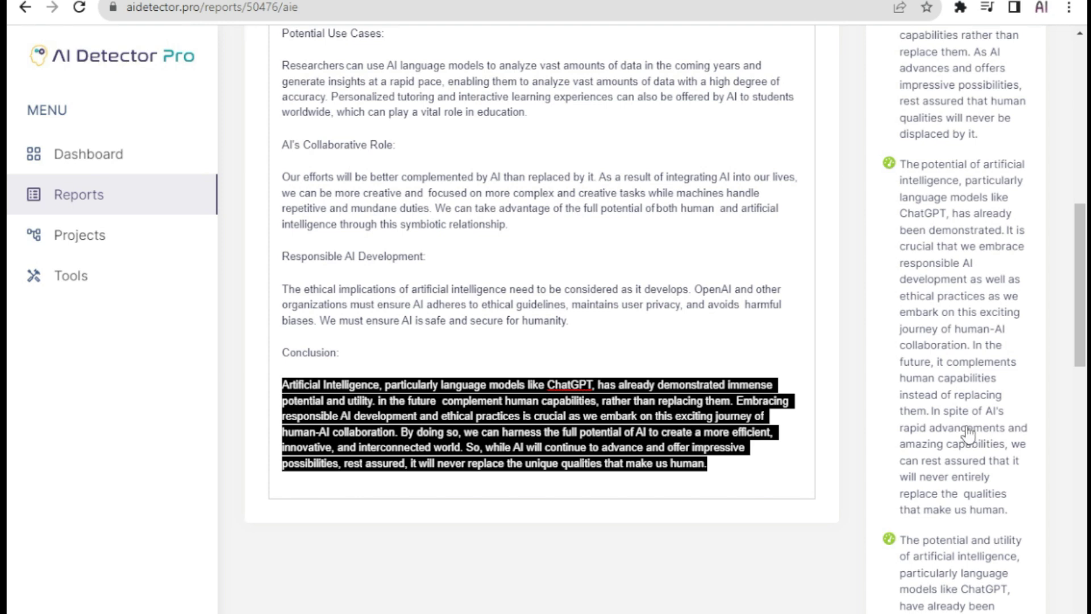
pyautogui.click(947, 381)
# Rescan the fully rewritten article for AI traces to get a new AI score.
pyautogui.scroll(6, 587, 398)
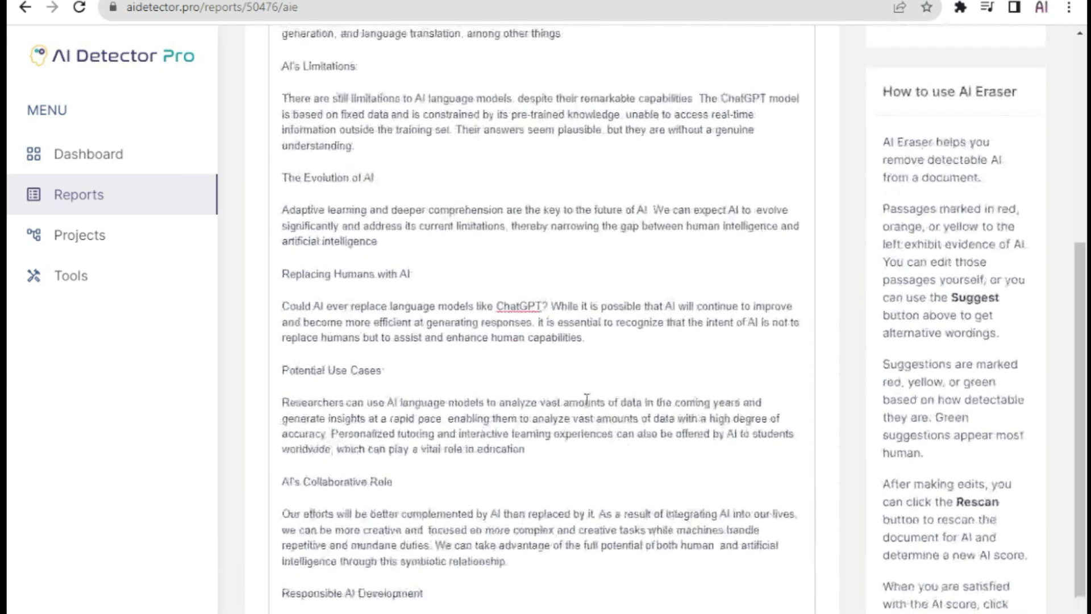
pyautogui.scroll(8, 587, 399)
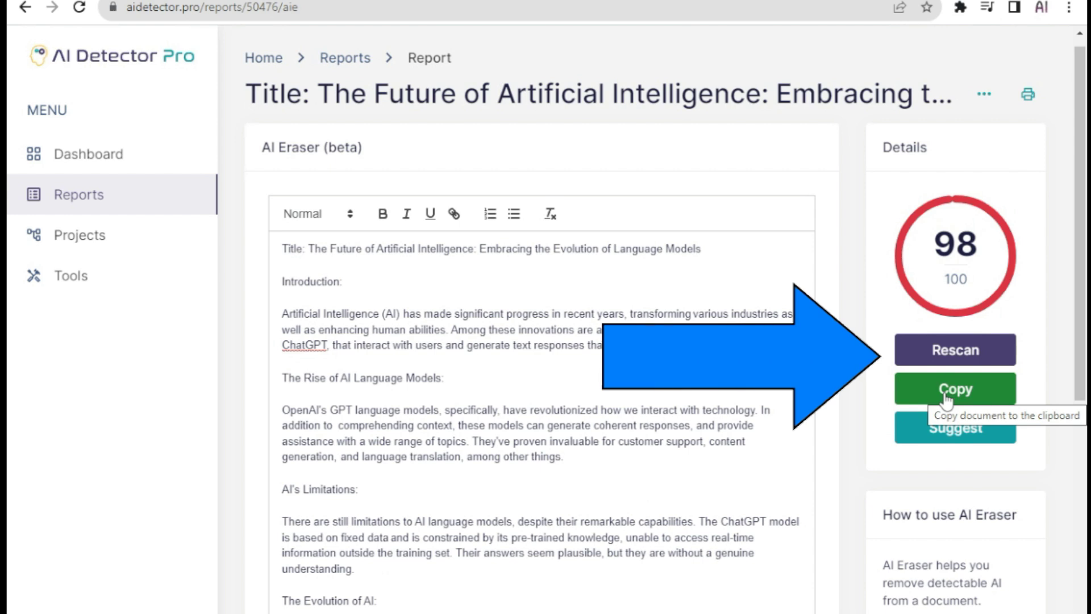
pyautogui.click(946, 348)
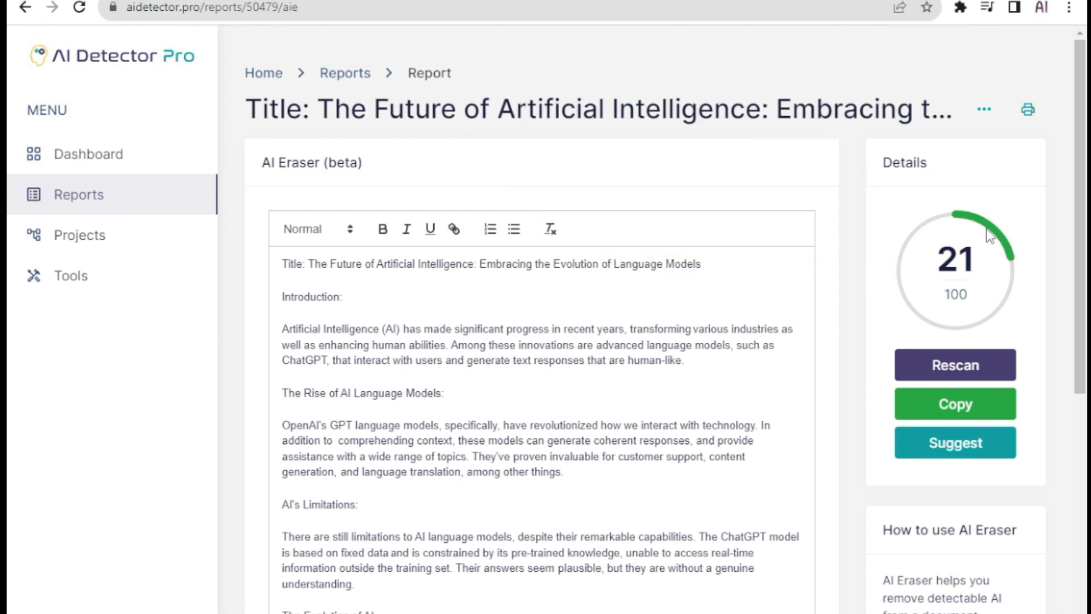
# Look through the rescanned article for remaining marked passages and copy the document to the clipboard.
pyautogui.scroll(-9, 616, 366)
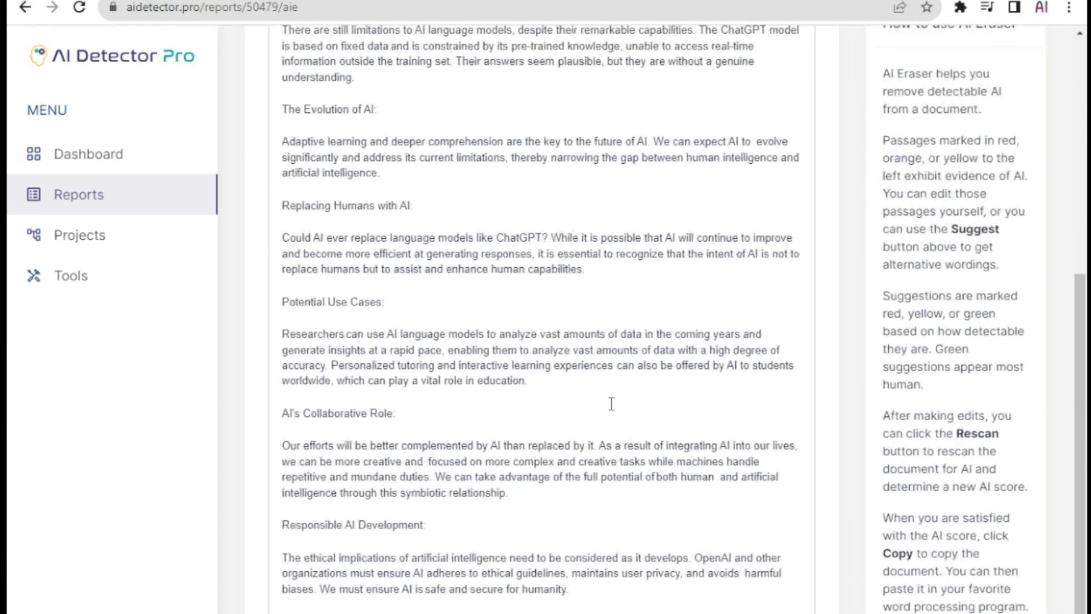
pyautogui.scroll(-3, 612, 402)
pyautogui.scroll(2, 807, 397)
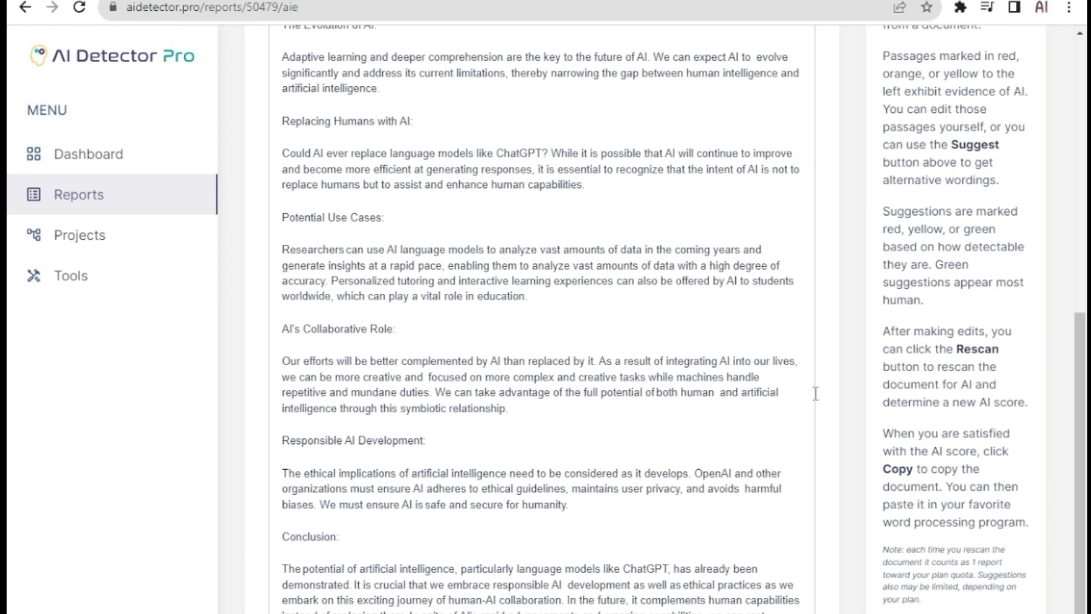
pyautogui.scroll(9, 844, 421)
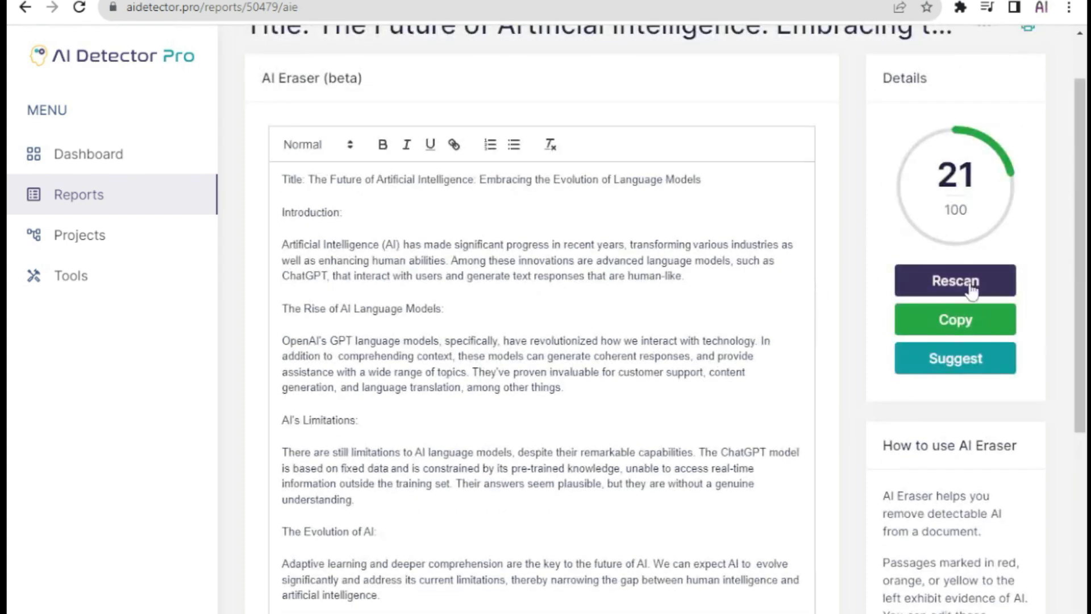
pyautogui.click(953, 322)
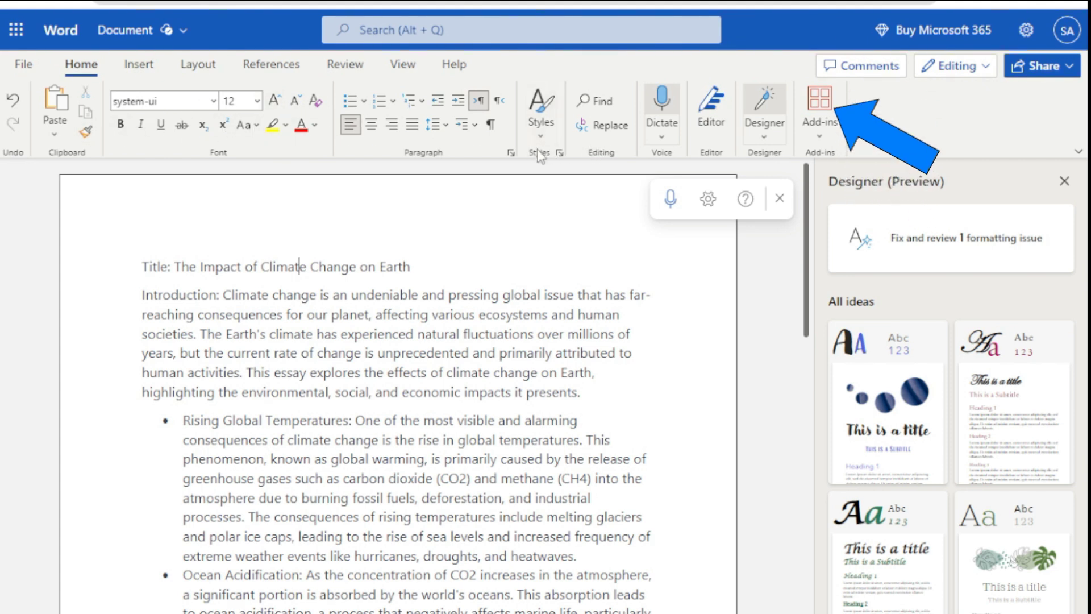
# Open the list of popular add-ins for the Word climate change document and look through it.
pyautogui.click(820, 105)
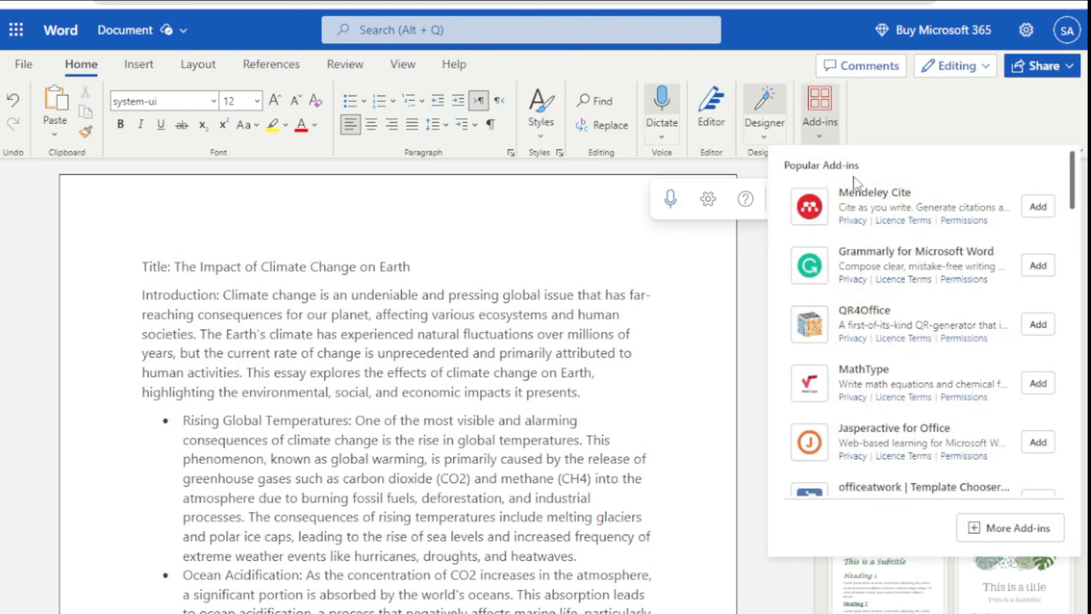
pyautogui.scroll(-5, 884, 292)
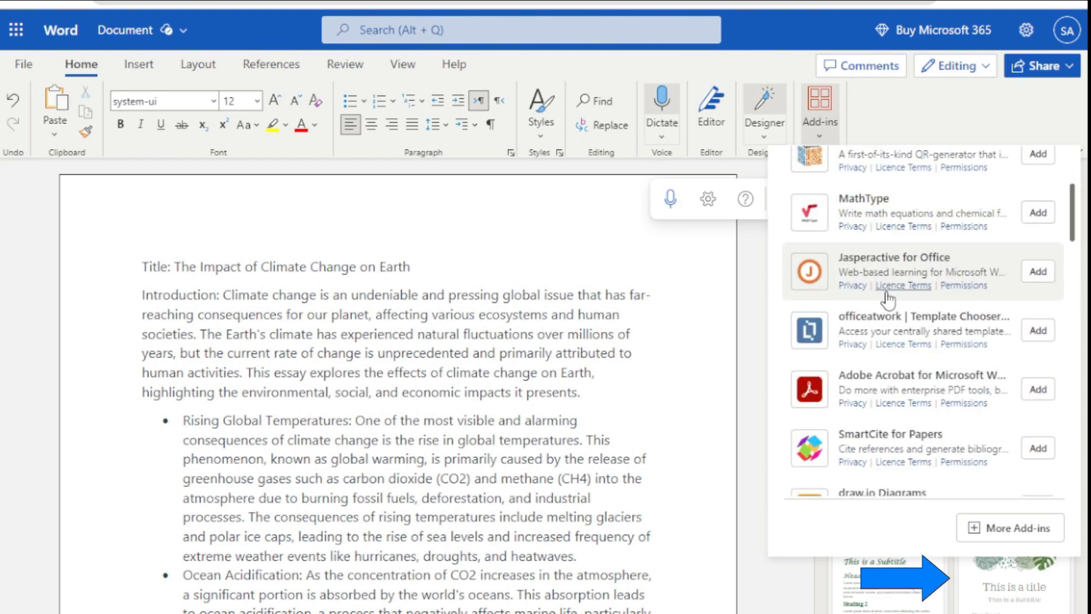
pyautogui.scroll(-6, 888, 299)
pyautogui.scroll(3, 890, 298)
pyautogui.scroll(-10, 889, 299)
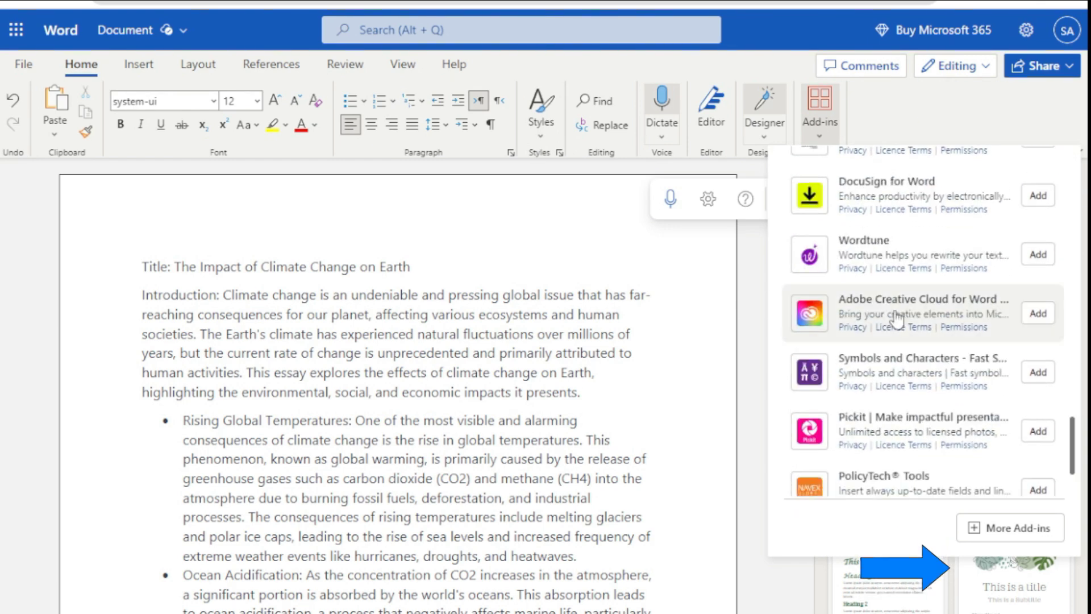
# Search the Office Add-ins store for "ai detector pro" and add AI Detector Pro, accepting its license terms.
pyautogui.click(973, 526)
pyautogui.write('ai detector')
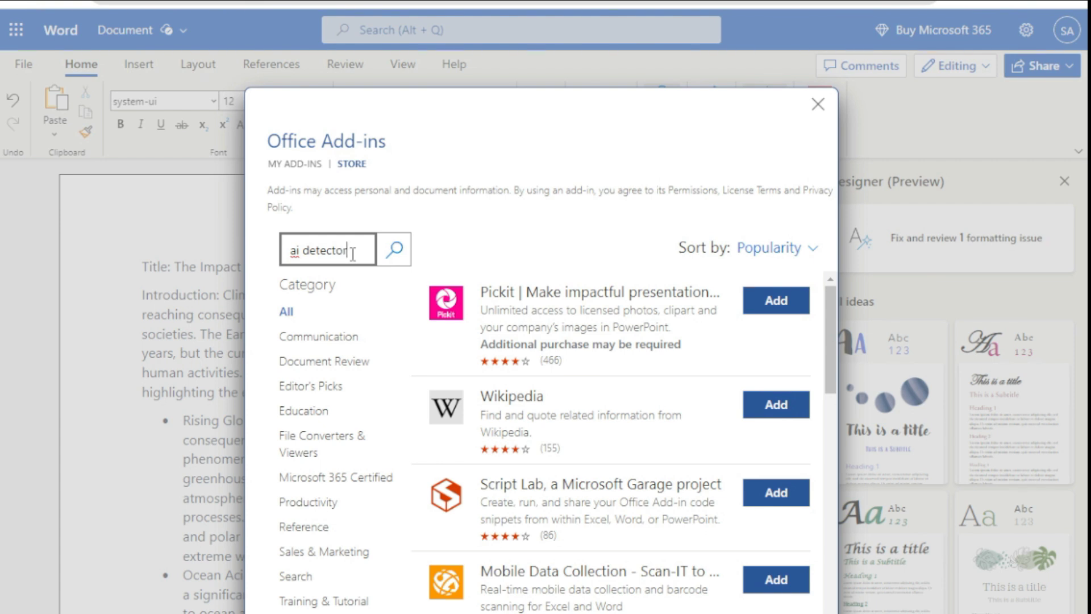
pyautogui.write('pro')
pyautogui.click(396, 248)
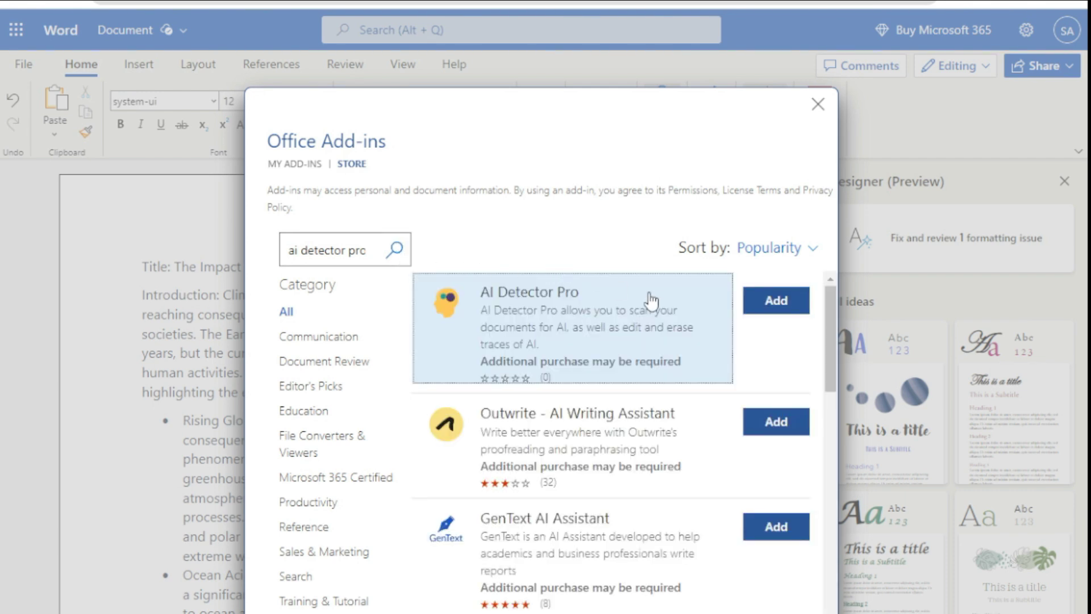
pyautogui.click(764, 305)
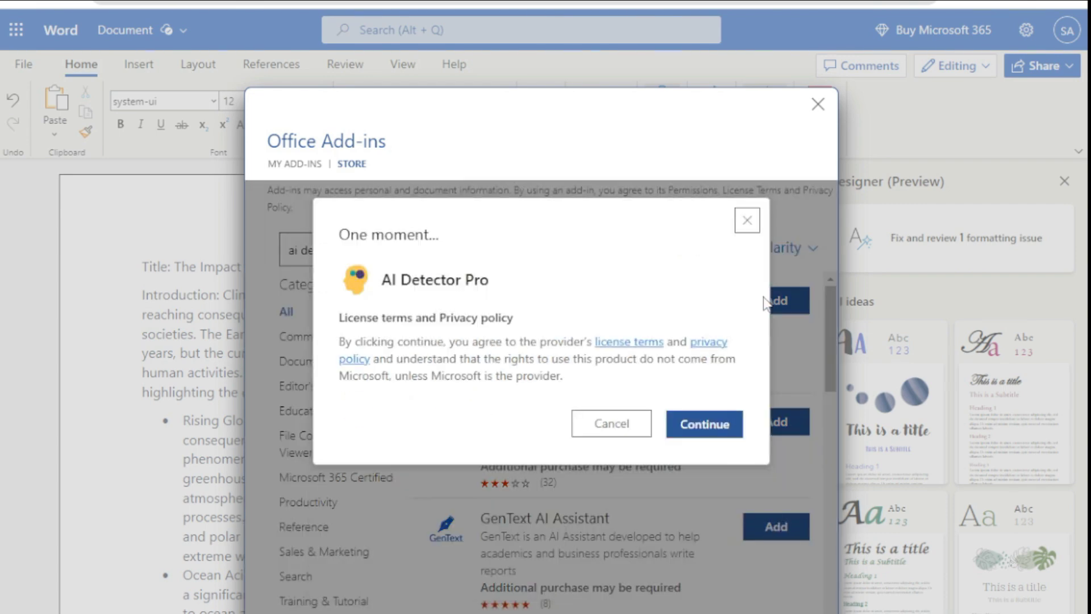
pyautogui.click(700, 433)
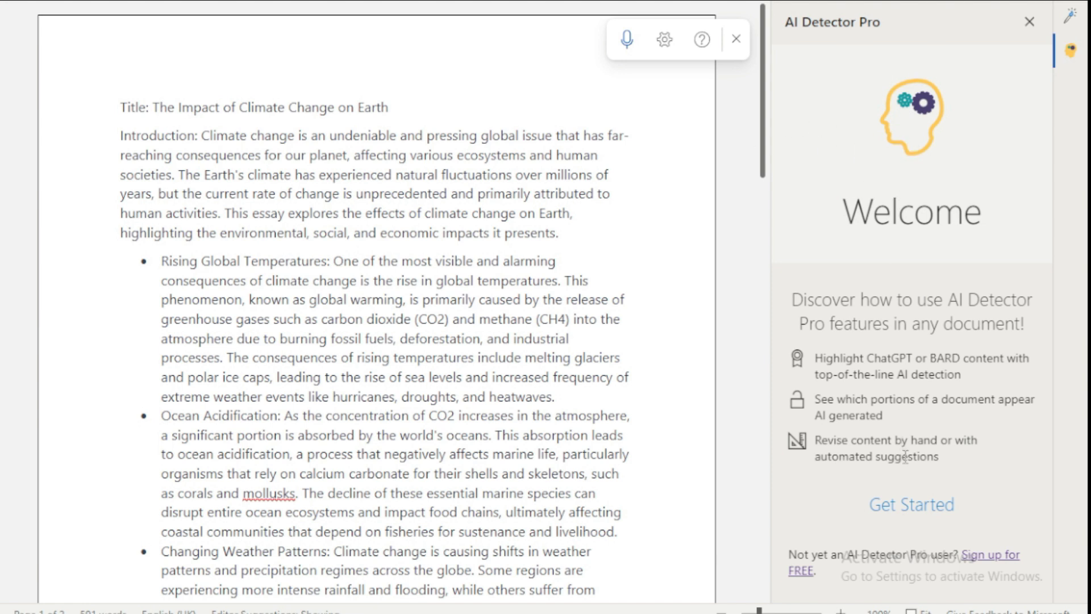
# Get started with the AI Detector Pro add-in and log in with the account's login details and password.
pyautogui.click(921, 504)
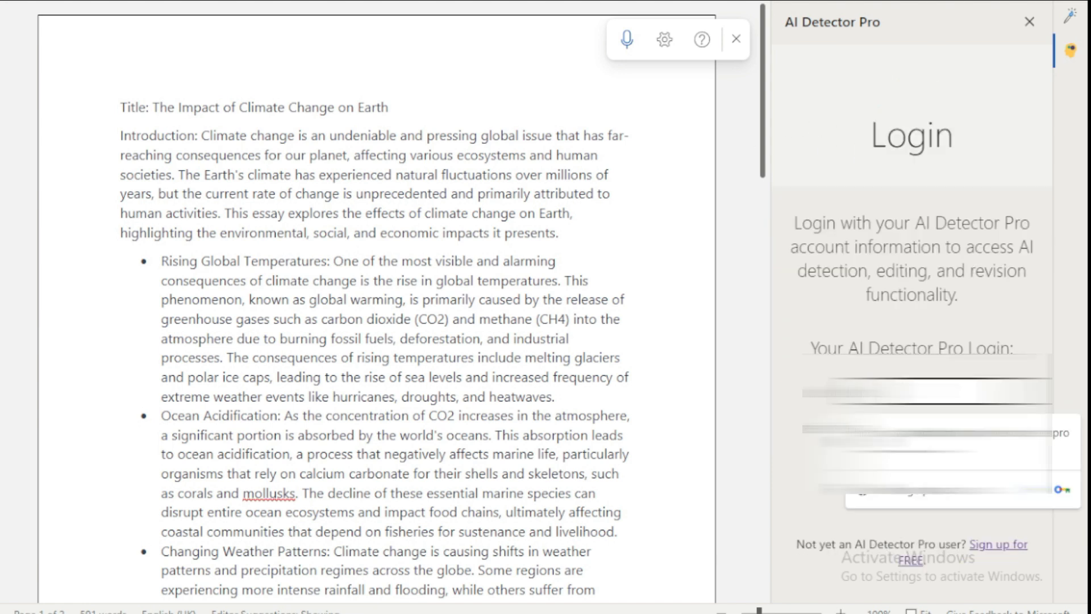
pyautogui.press('Return')
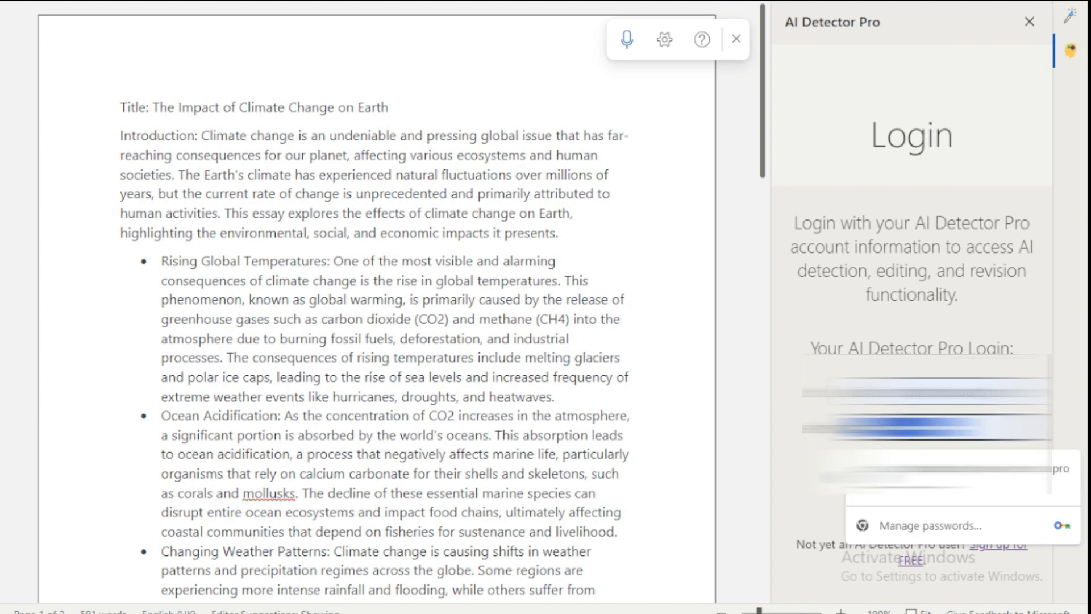
pyautogui.press('BackSpace')
pyautogui.write('••••')
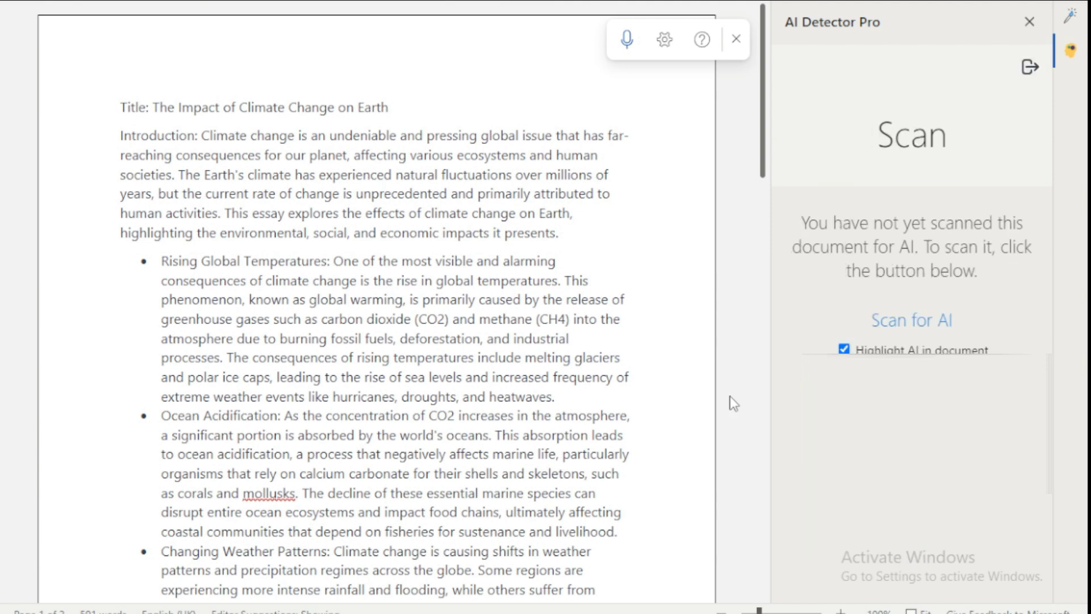
# Scan the climate change document for AI with highlighting on and look through the color-highlighted paragraphs.
pyautogui.click(936, 322)
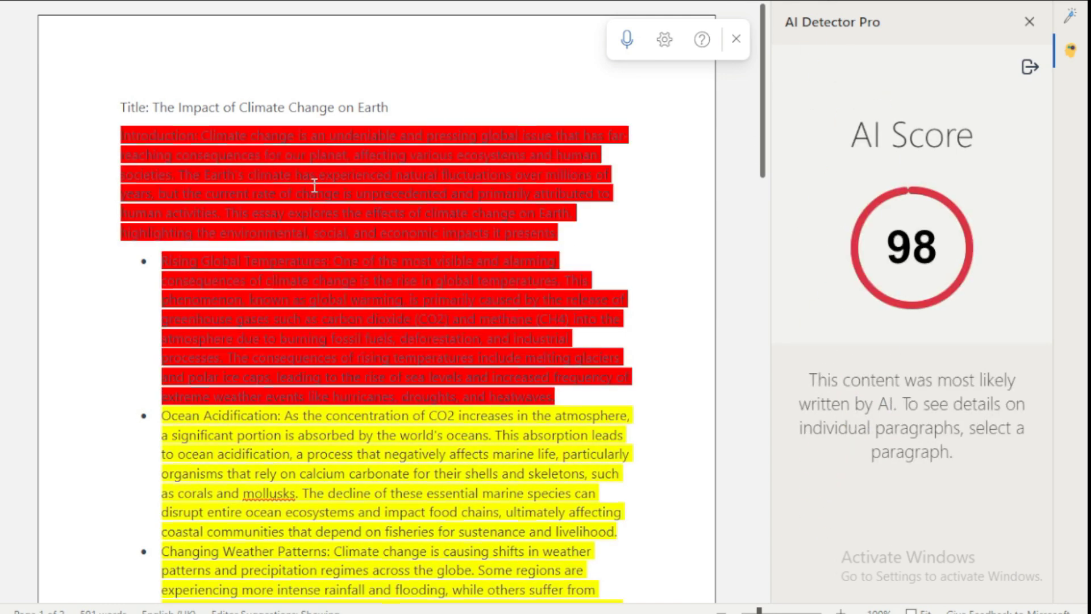
pyautogui.scroll(-3, 315, 187)
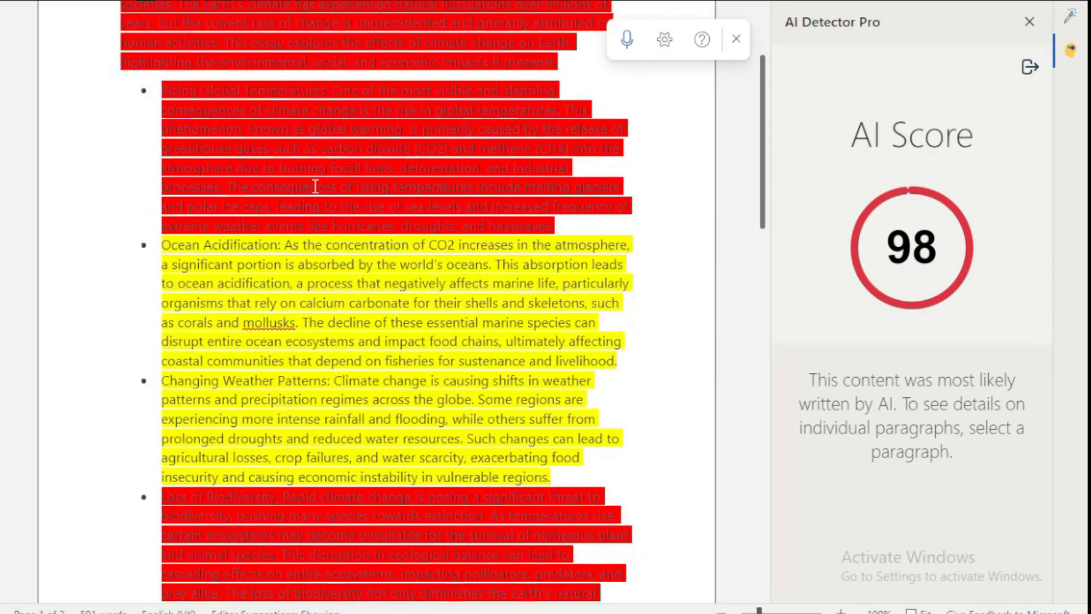
pyautogui.scroll(-3, 315, 186)
pyautogui.scroll(3, 315, 186)
pyautogui.scroll(-3, 452, 198)
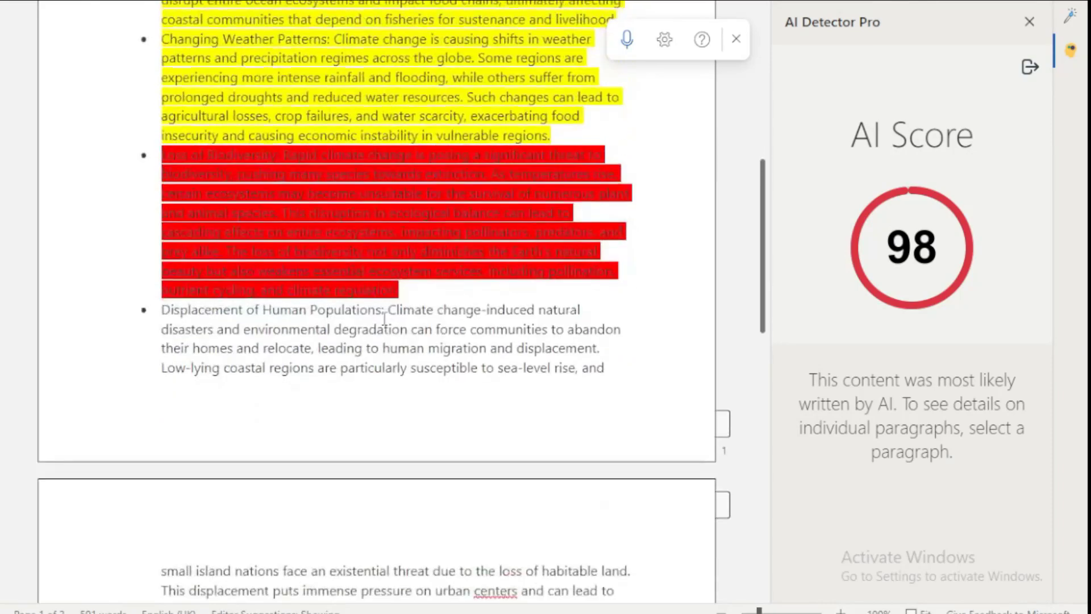
# Select the Introduction paragraph under the document title, review its AI details and request suggested alternatives for it.
pyautogui.scroll(5, 392, 306)
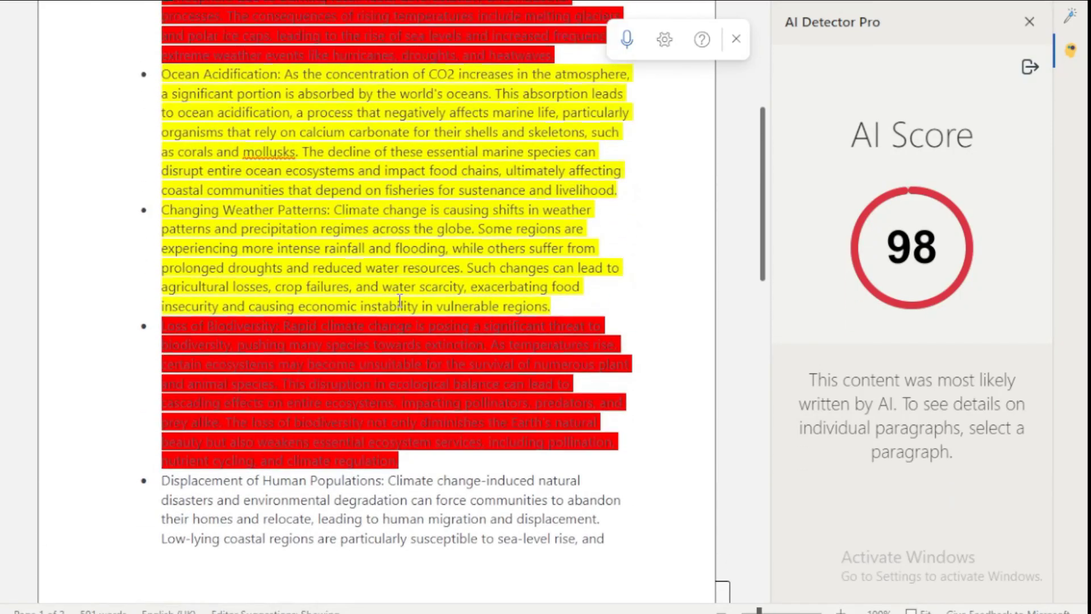
pyautogui.scroll(5, 402, 296)
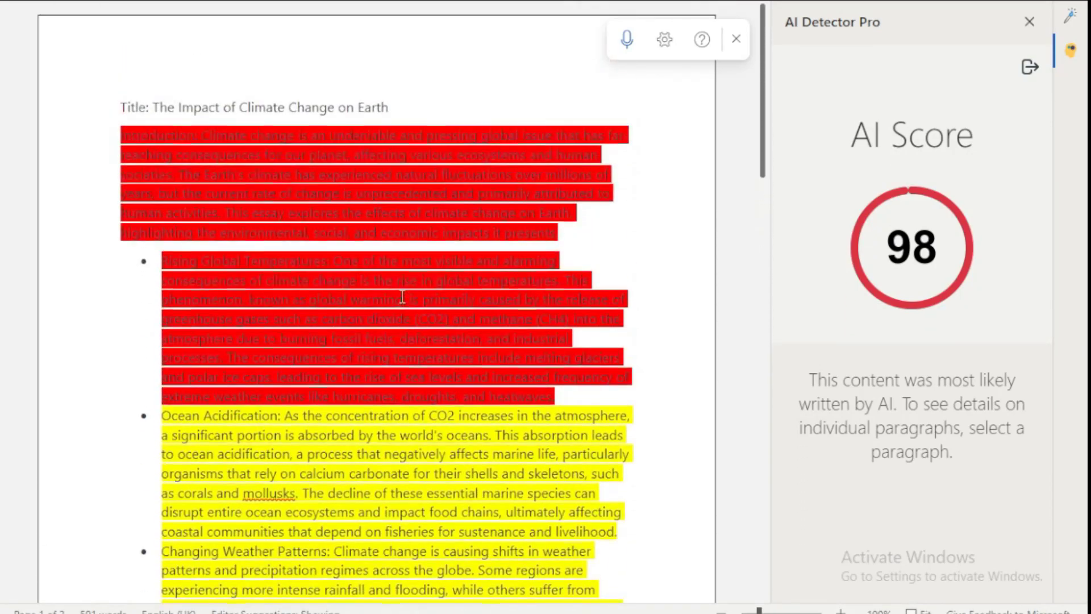
pyautogui.moveTo(571, 227); pyautogui.dragTo(117, 137)
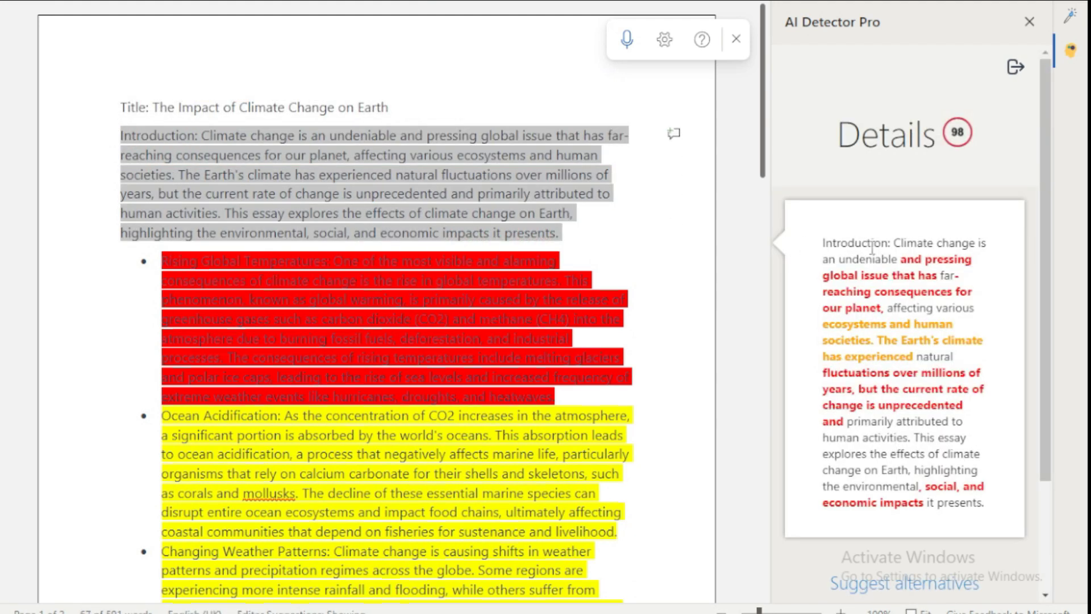
pyautogui.scroll(-2, 877, 268)
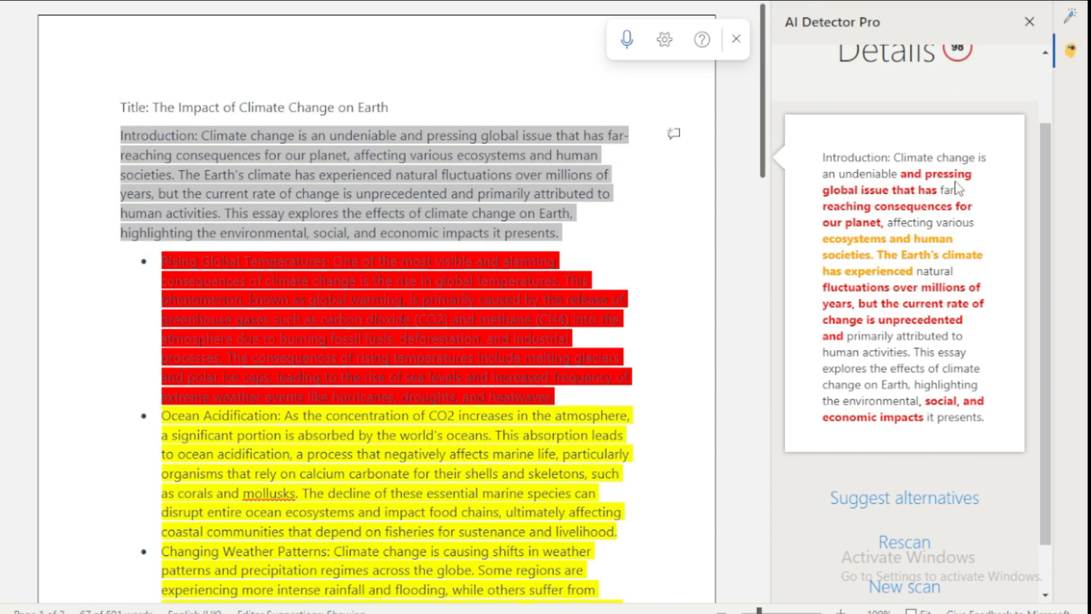
pyautogui.click(892, 500)
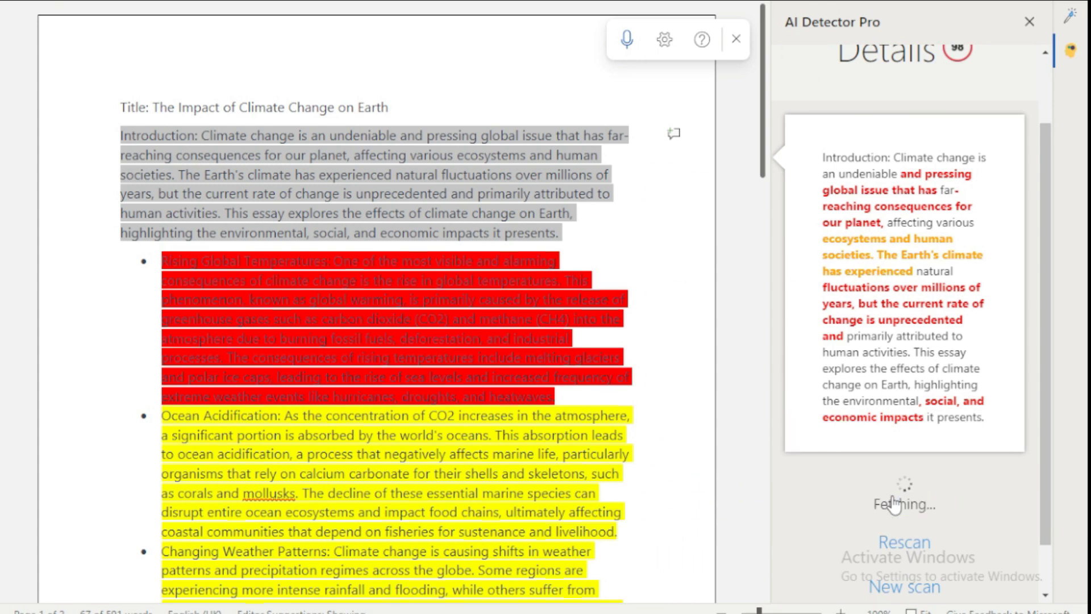
# Review the suggested alternatives and replace the Introduction paragraph with the one beginning "A global issue, climate change is undeniable and pressing".
pyautogui.scroll(-6, 893, 503)
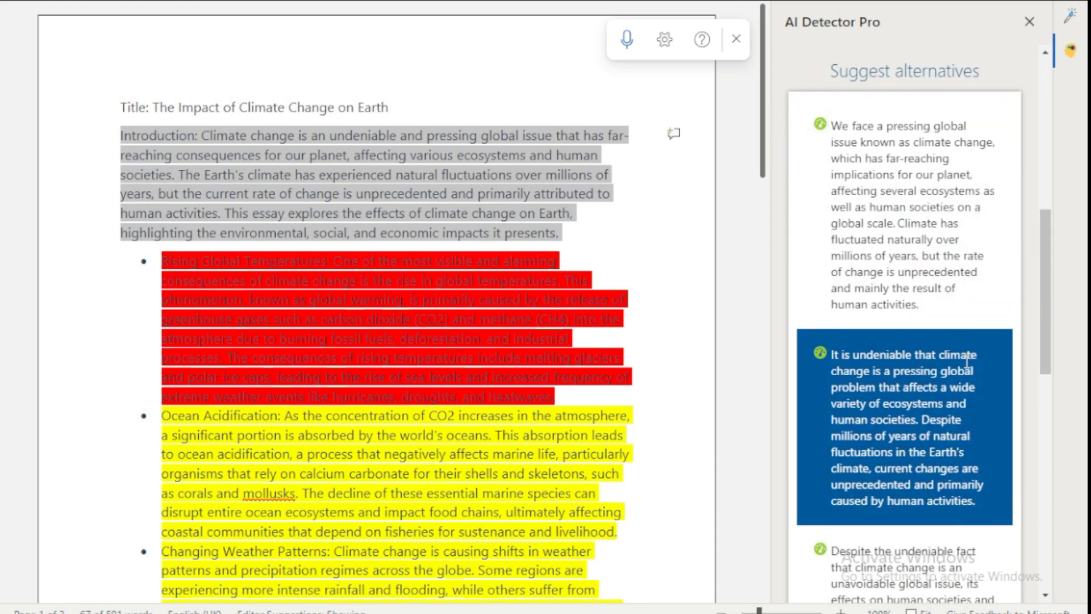
pyautogui.scroll(-7, 966, 362)
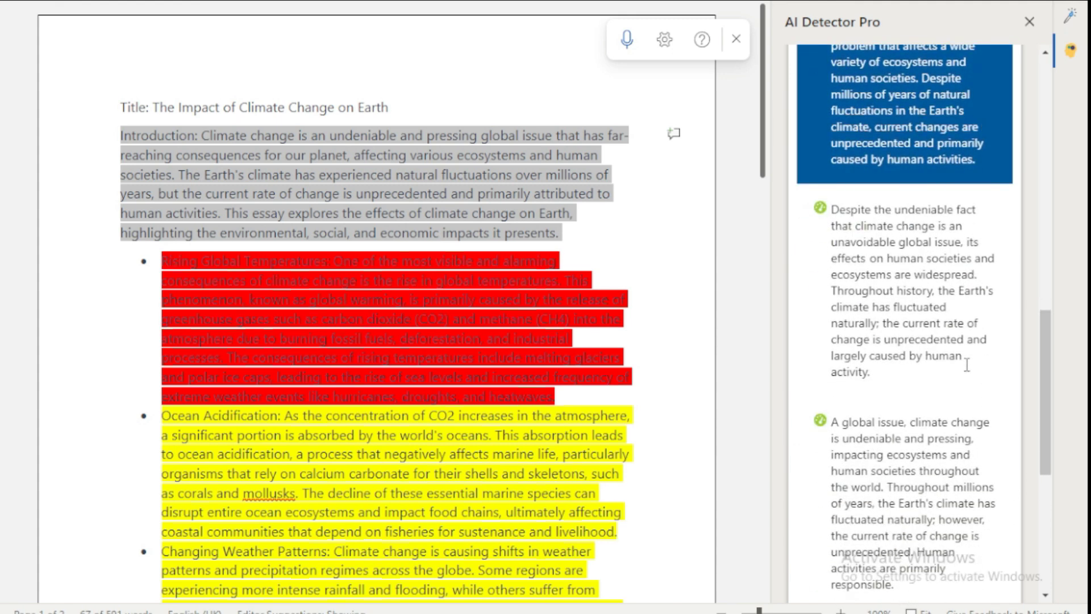
pyautogui.scroll(-1, 966, 362)
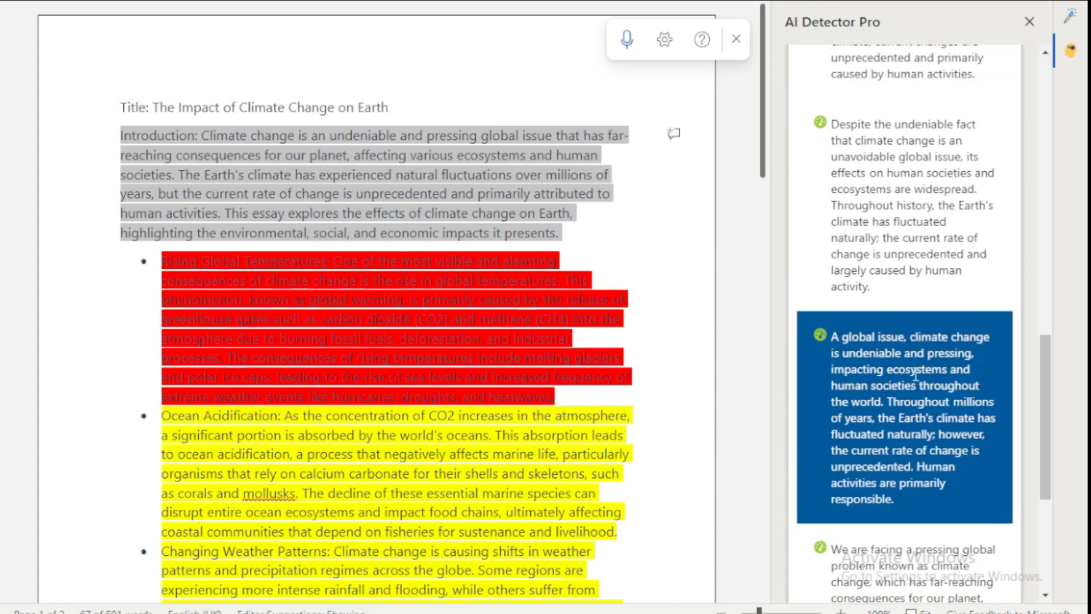
pyautogui.click(900, 382)
pyautogui.moveTo(554, 357); pyautogui.dragTo(153, 226)
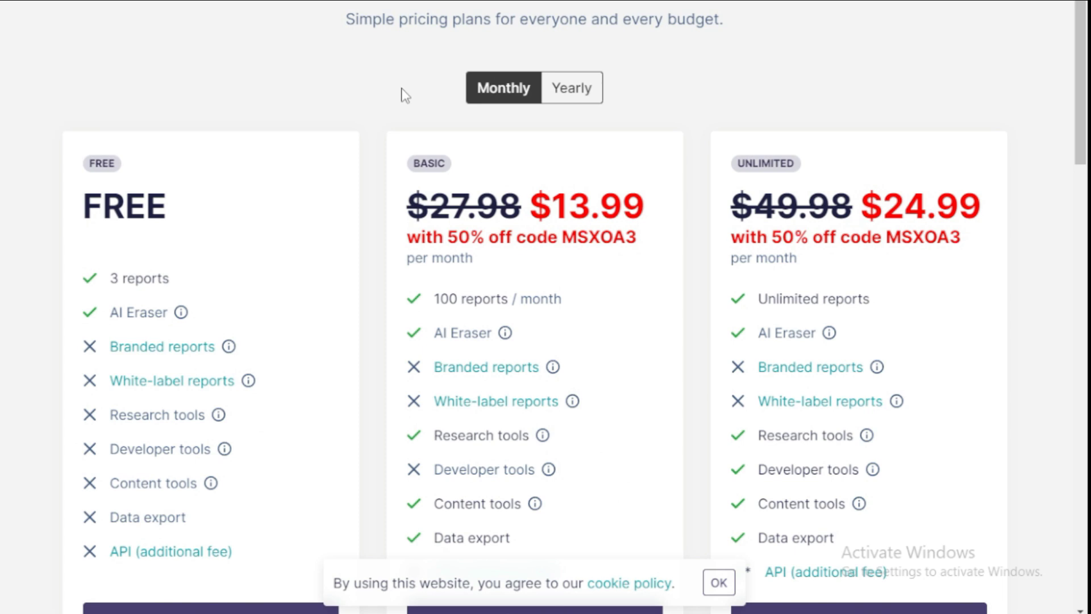
# On the AI Detector Pro pricing page, examine the Free plan's report allowance and AI Eraser feature.
pyautogui.scroll(-1, 405, 96)
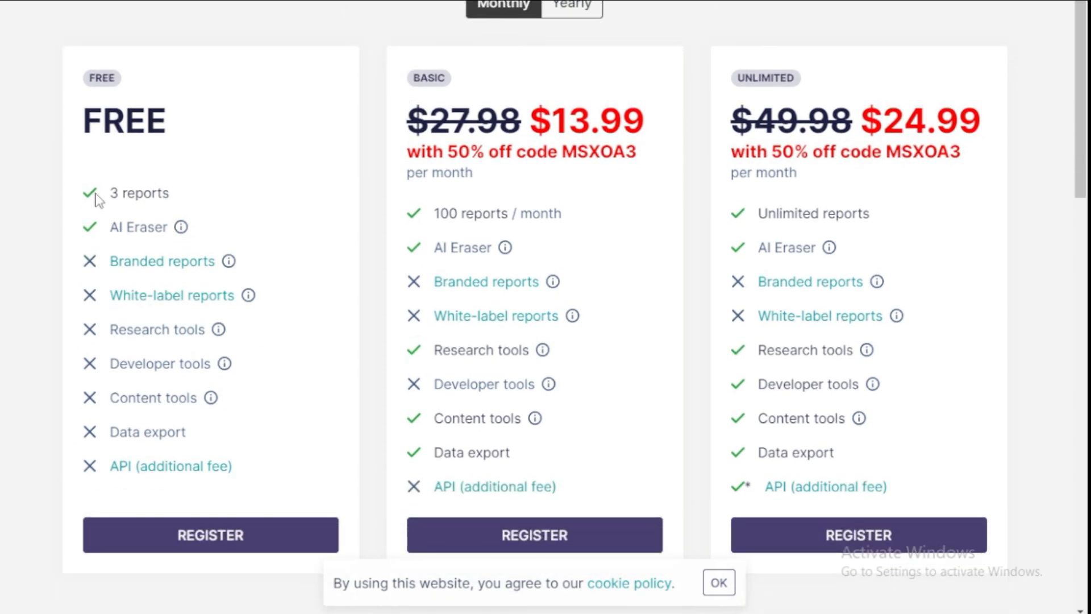
pyautogui.moveTo(205, 188); pyautogui.dragTo(86, 206)
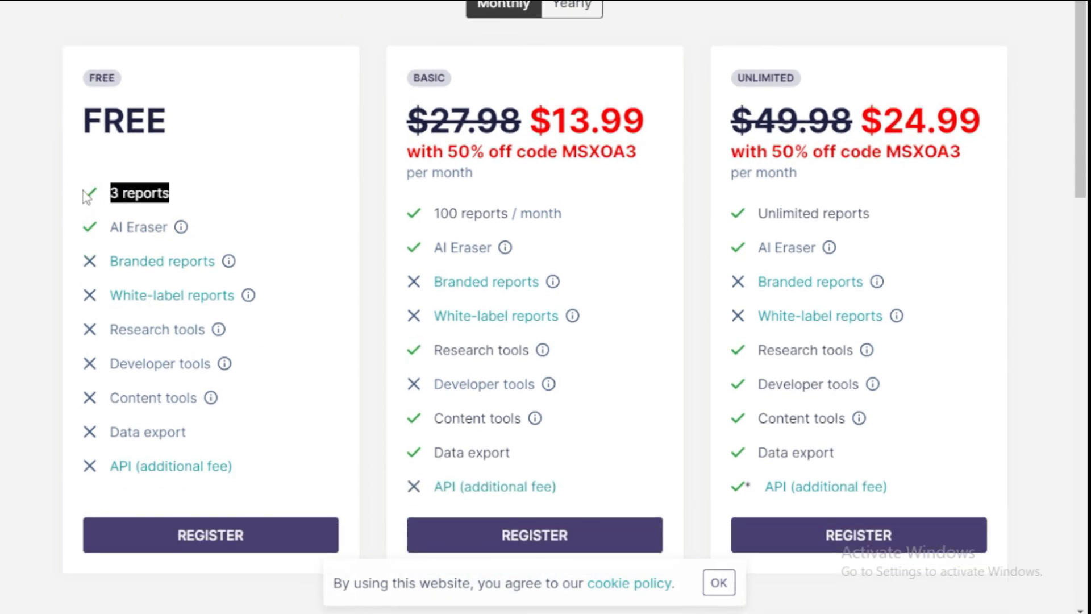
pyautogui.moveTo(170, 228); pyautogui.dragTo(92, 229)
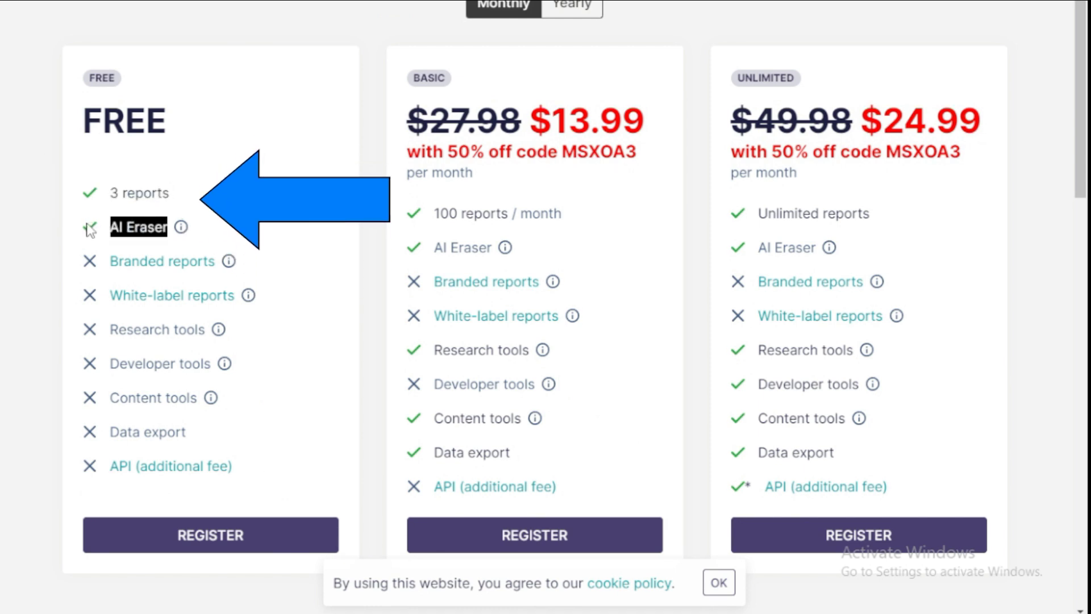
pyautogui.click(368, 11)
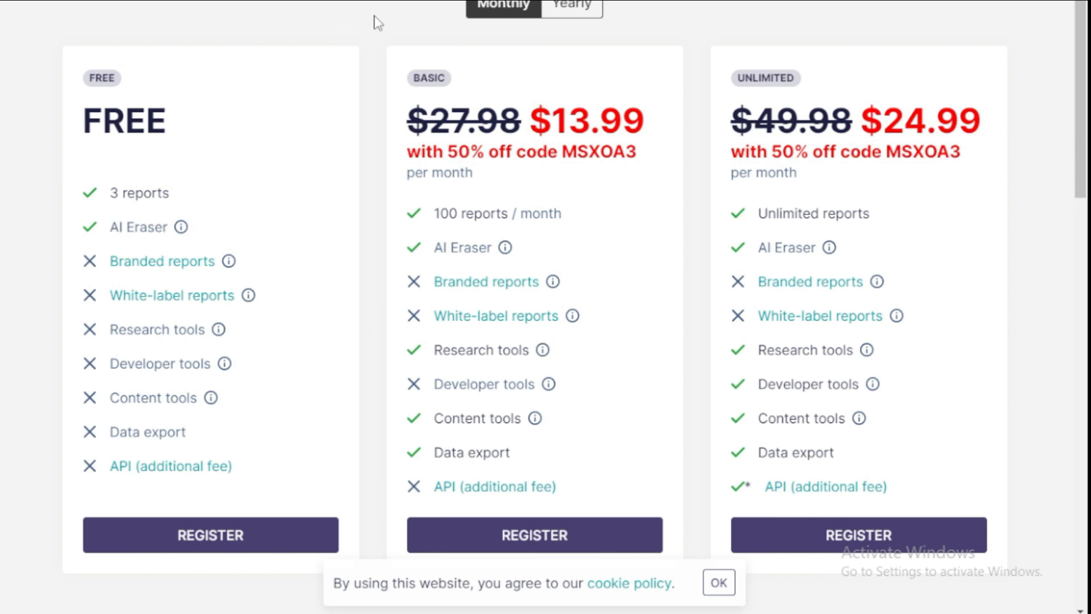
# Examine the Basic plan's monthly price, report allowance, AI Eraser, research tools, content tools and data export.
pyautogui.moveTo(639, 120); pyautogui.dragTo(407, 119)
pyautogui.moveTo(578, 223); pyautogui.dragTo(428, 217)
pyautogui.moveTo(494, 249); pyautogui.dragTo(417, 248)
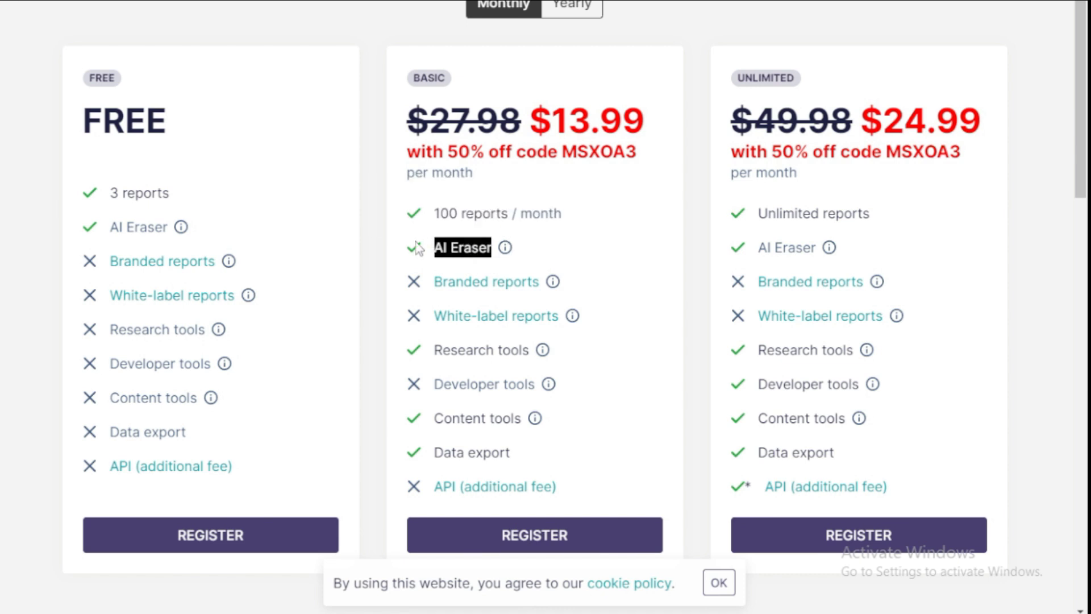
pyautogui.moveTo(534, 349); pyautogui.dragTo(404, 359)
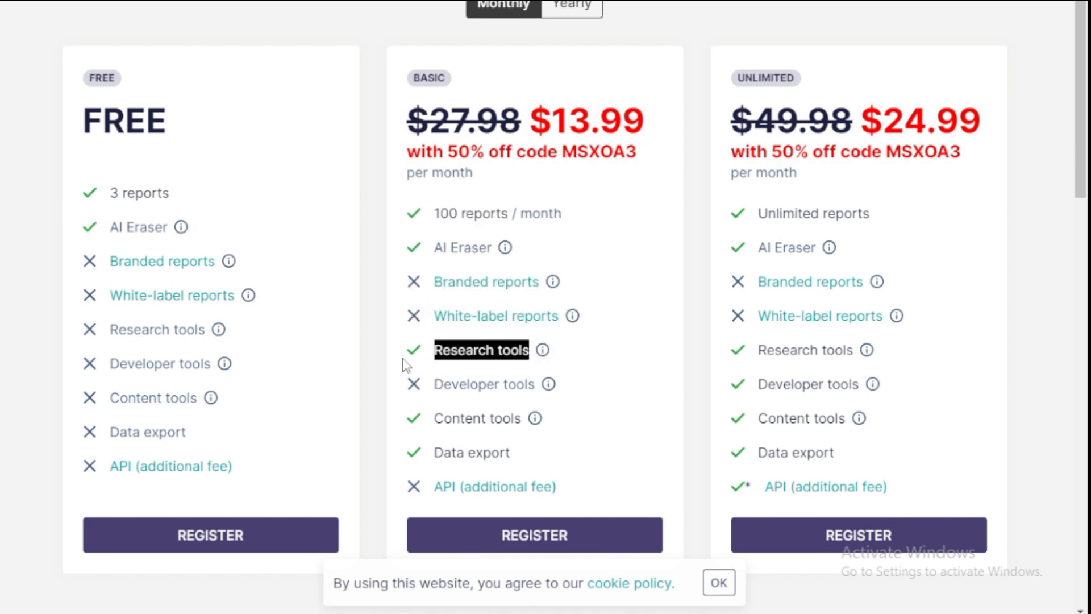
pyautogui.moveTo(547, 425); pyautogui.dragTo(420, 425)
pyautogui.moveTo(515, 458); pyautogui.dragTo(430, 455)
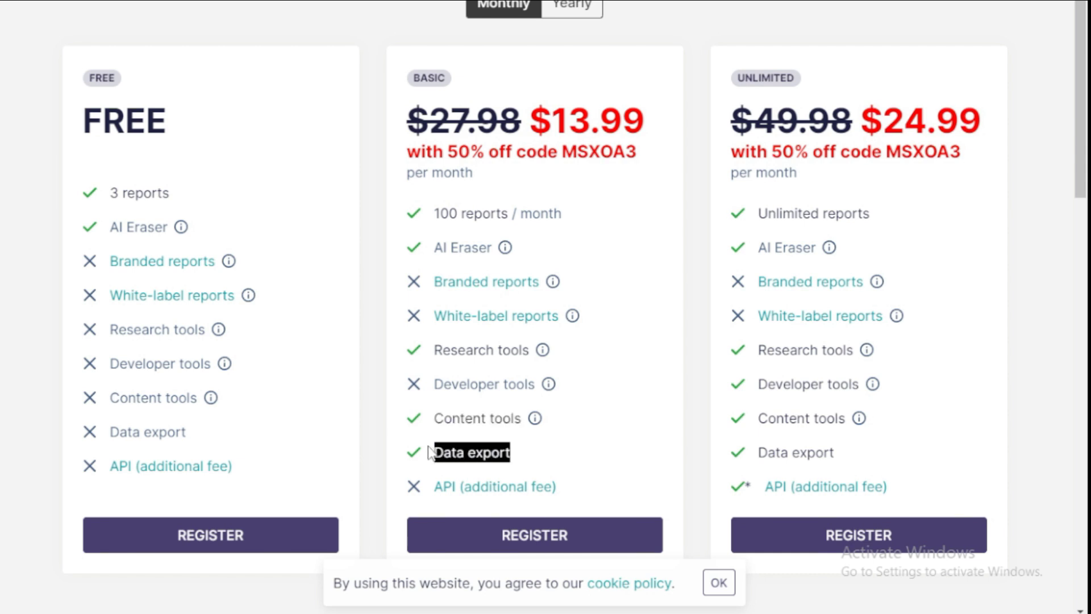
# Examine the Unlimited plan's discounted monthly price, report allowance and AI Eraser feature.
pyautogui.click(859, 39)
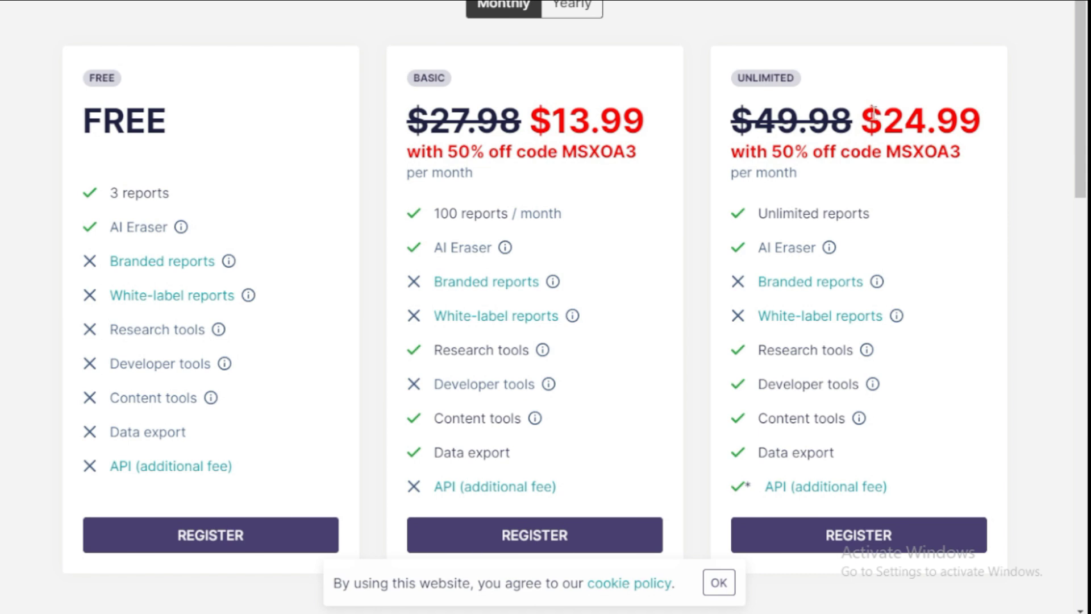
pyautogui.moveTo(874, 110); pyautogui.dragTo(978, 118)
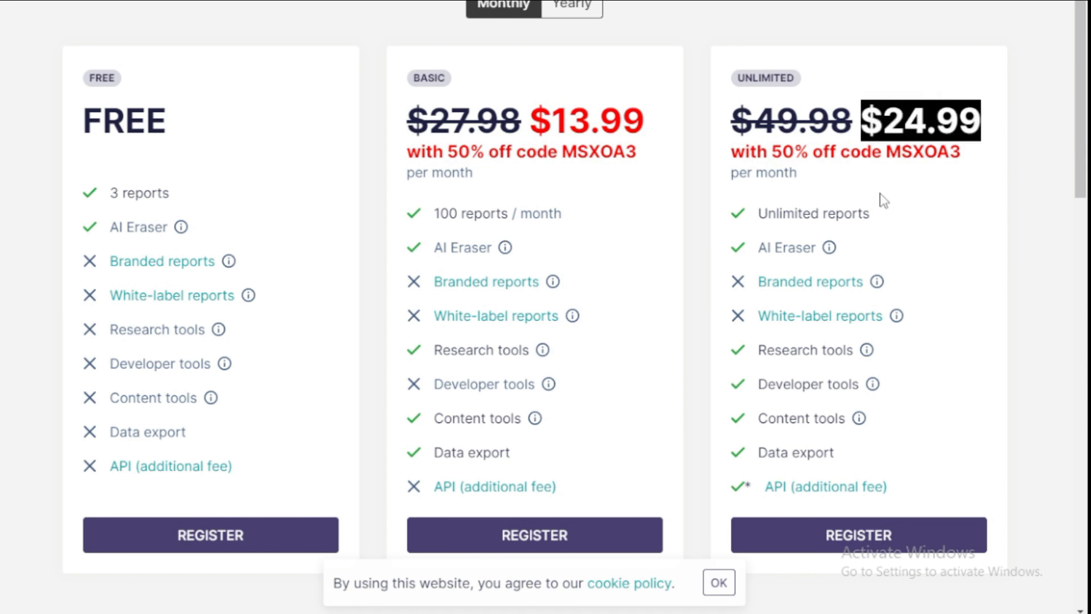
pyautogui.moveTo(751, 214); pyautogui.dragTo(884, 212)
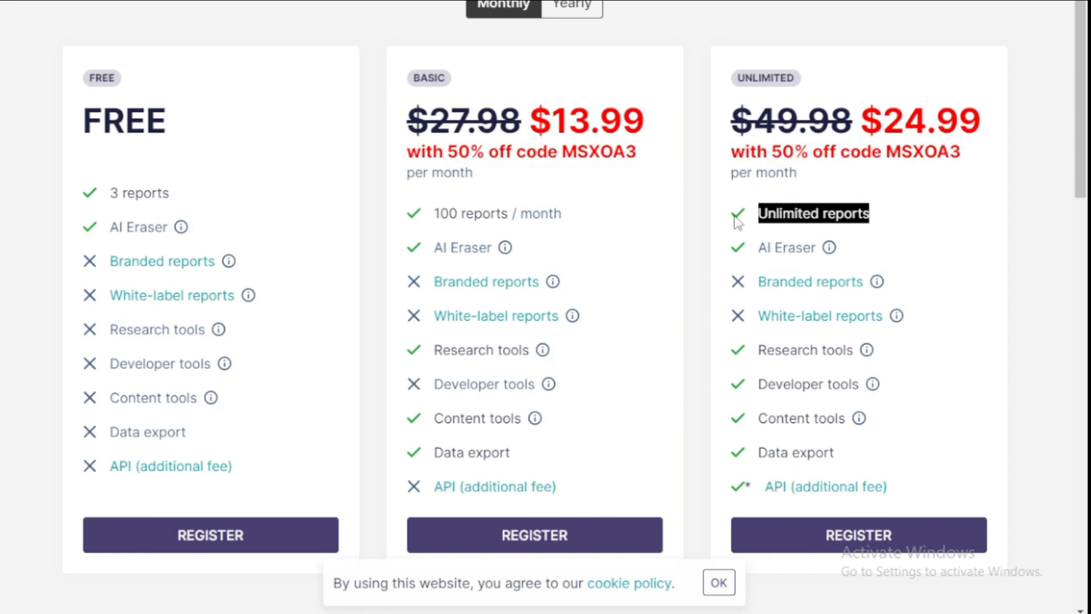
pyautogui.moveTo(746, 245); pyautogui.dragTo(845, 254)
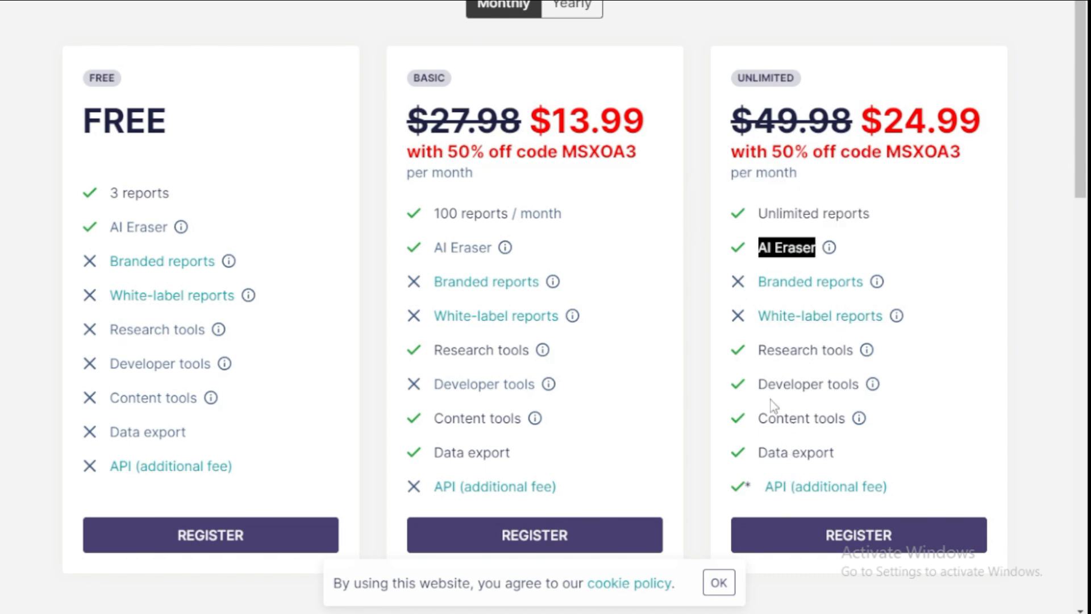
# Switch the pricing plans to yearly billing and examine the Unlimited plan's report allowance.
pyautogui.scroll(-1, 755, 392)
pyautogui.scroll(1, 669, 188)
pyautogui.click(578, 12)
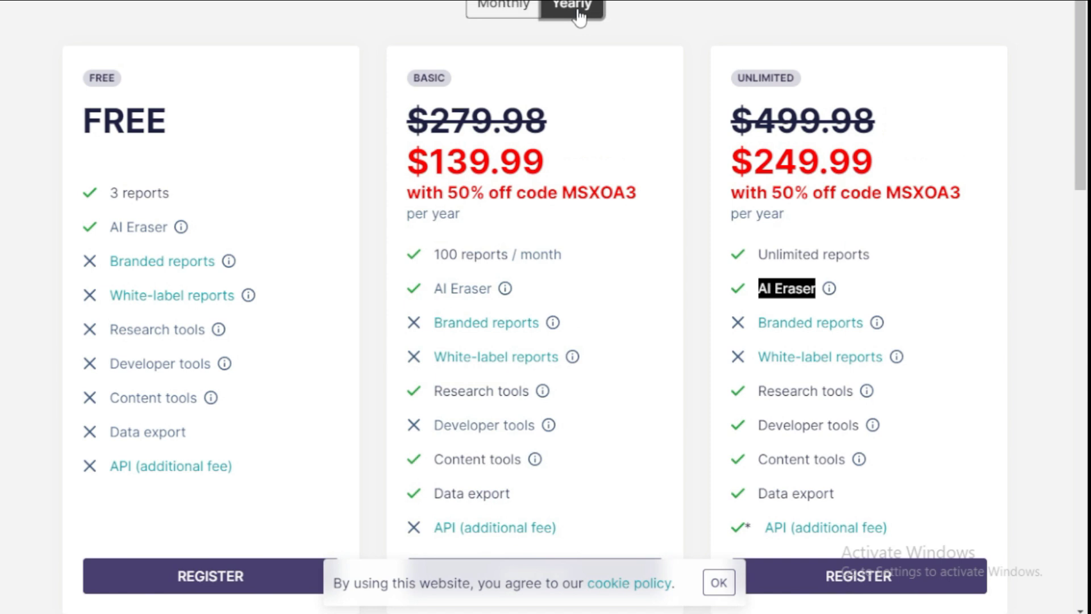
pyautogui.moveTo(876, 263); pyautogui.dragTo(754, 263)
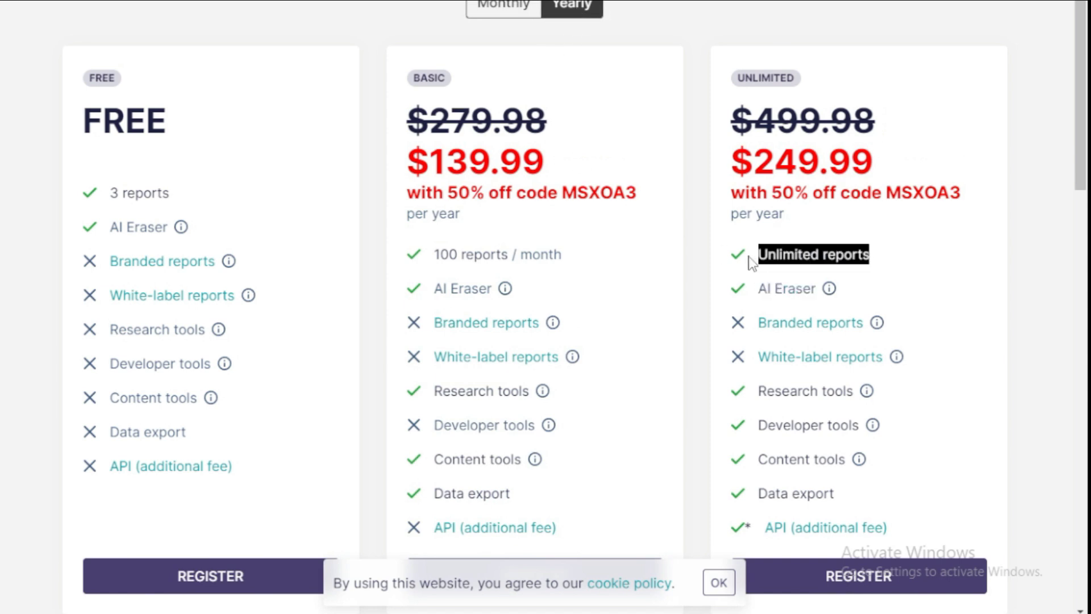